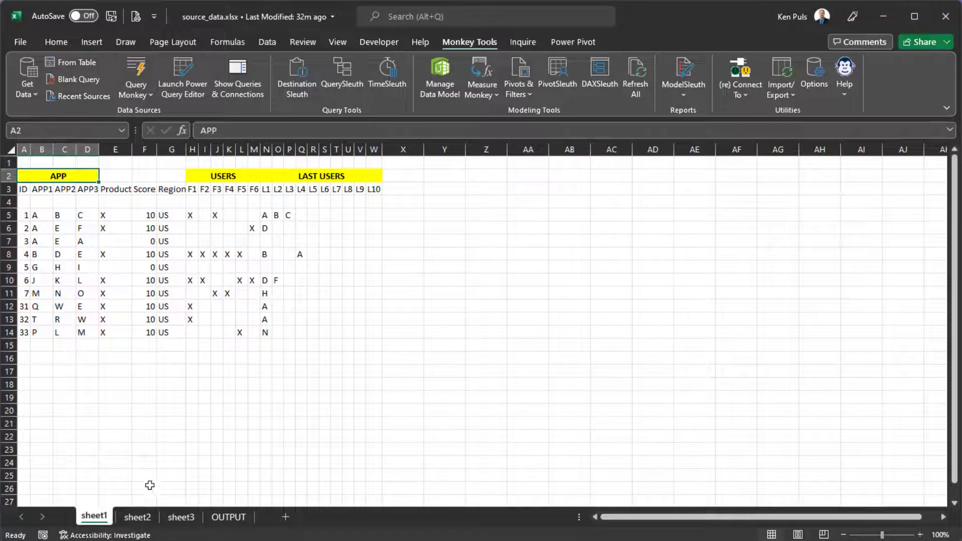
# Review the UK data on sheet2 and the AM data on sheet3, finishing on the OUTPUT sheet
pyautogui.click(142, 520)
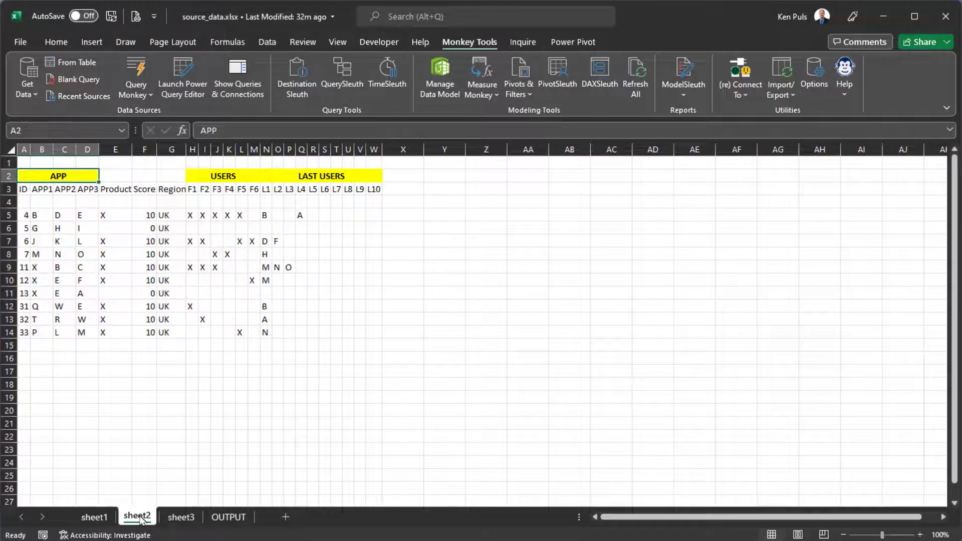
pyautogui.click(175, 519)
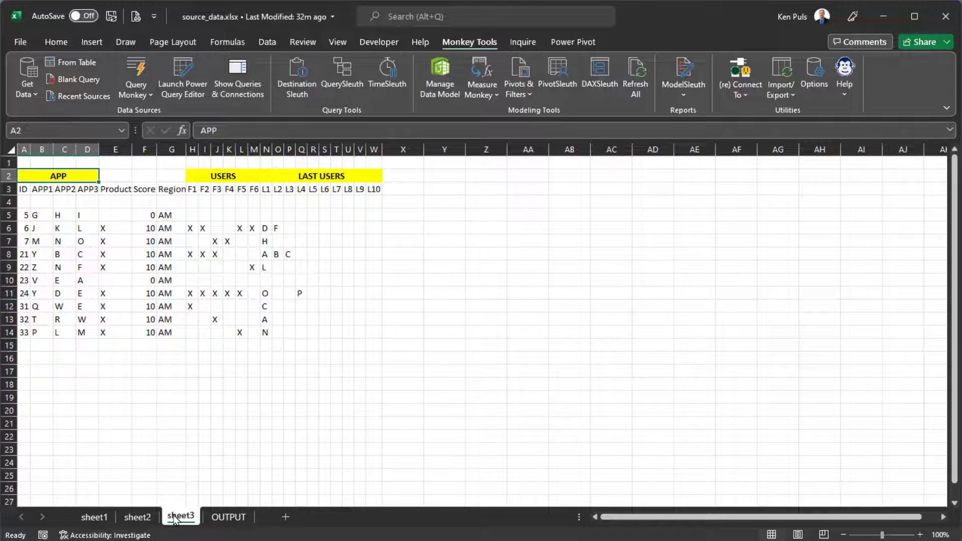
pyautogui.click(228, 518)
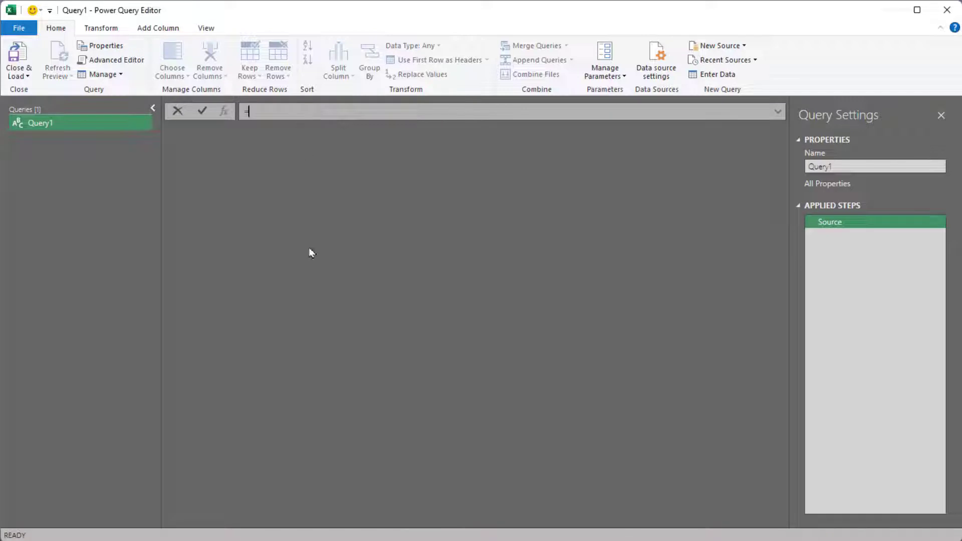
# Set Query1's source to =Excel.CurrentWorkbook(), then browse New Query > File without adding anything
pyautogui.write('= Excel.CurrentWorkbook()')
pyautogui.press('Return')
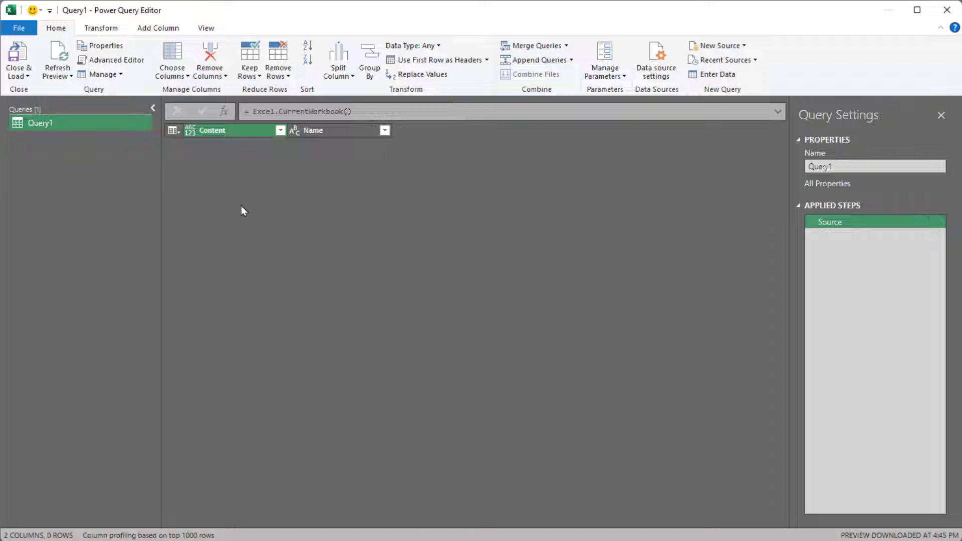
pyautogui.rightClick(69, 150)
pyautogui.moveTo(113, 170)
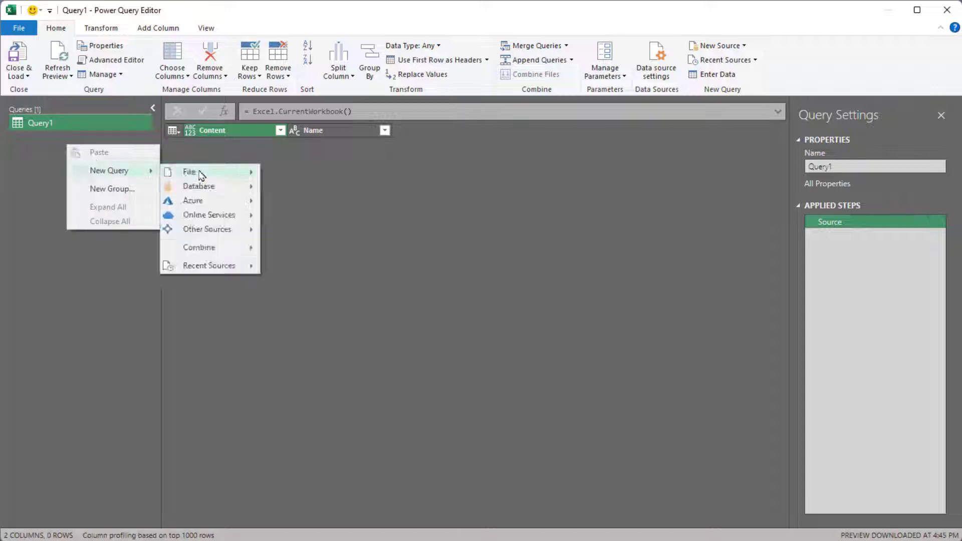
pyautogui.moveTo(202, 175)
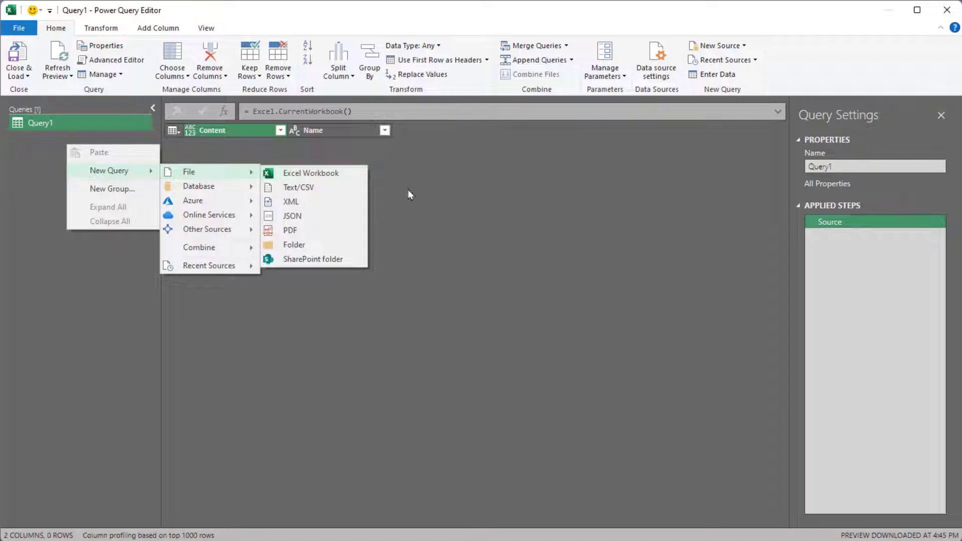
pyautogui.click(457, 235)
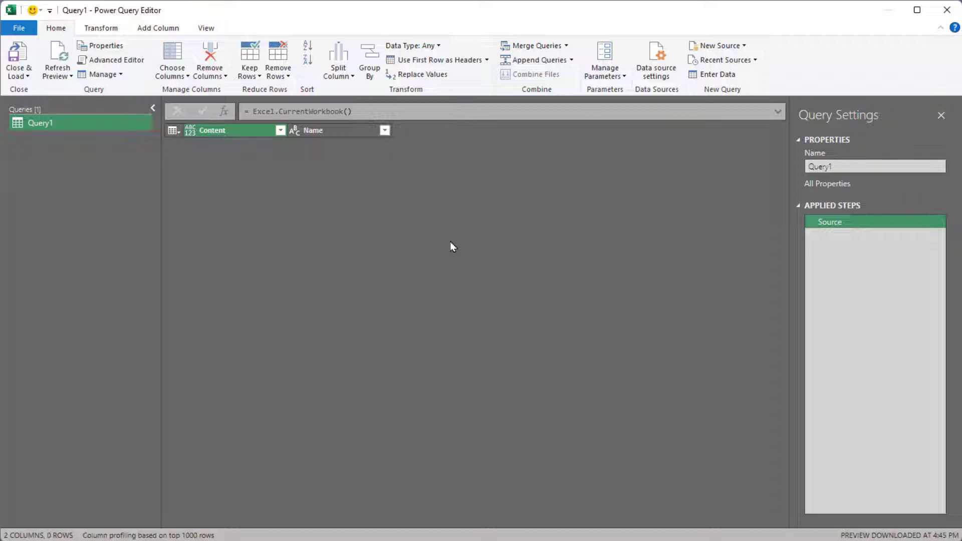
# Discard the test query and close source_data.xlsx without saving
pyautogui.click(946, 9)
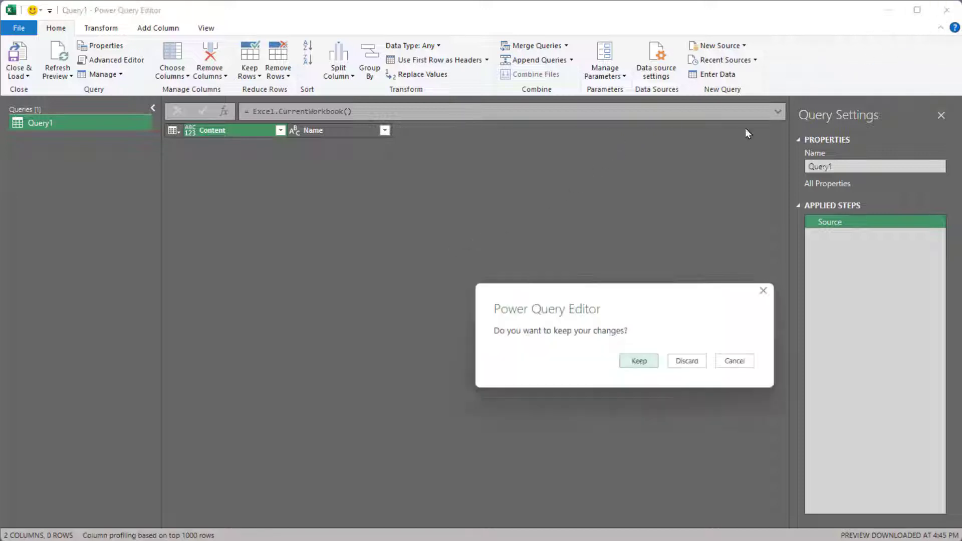
pyautogui.click(673, 361)
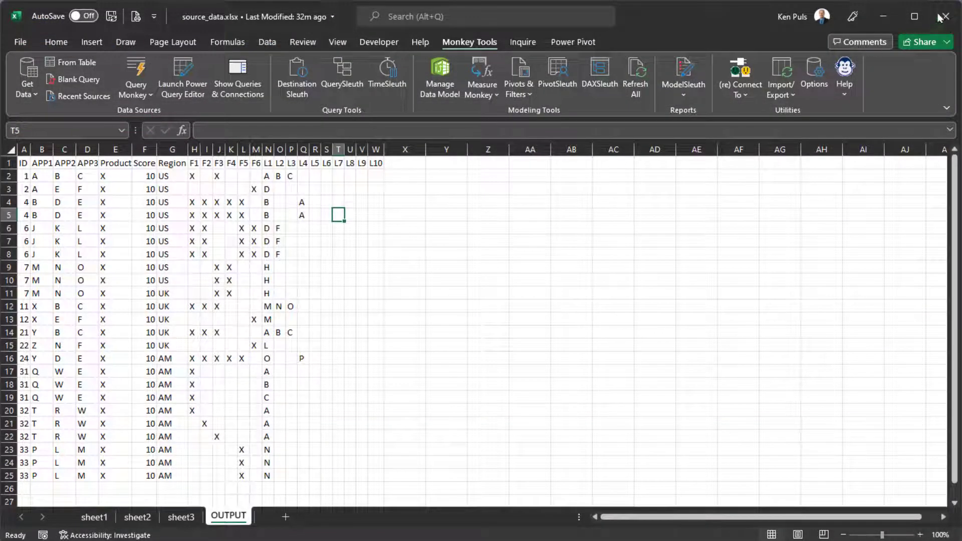
pyautogui.click(942, 16)
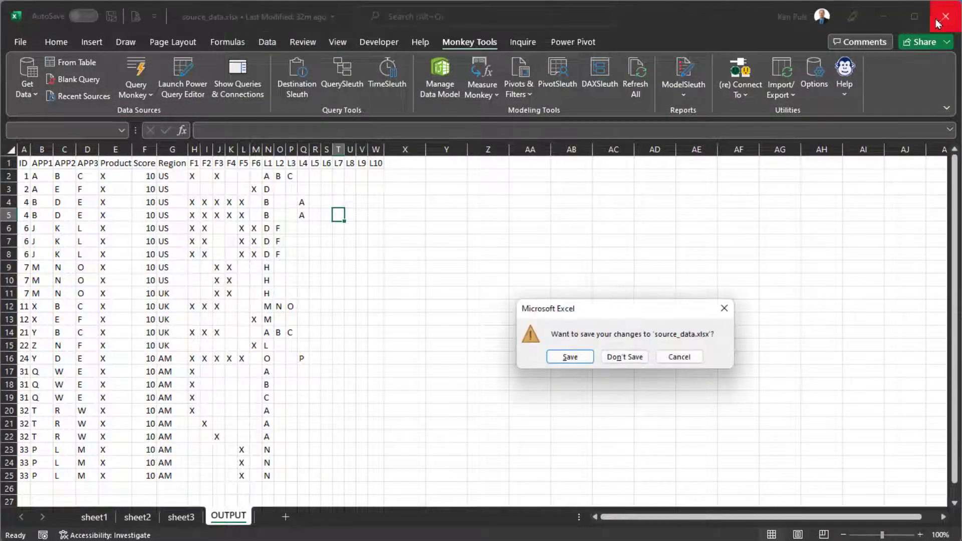
pyautogui.click(626, 358)
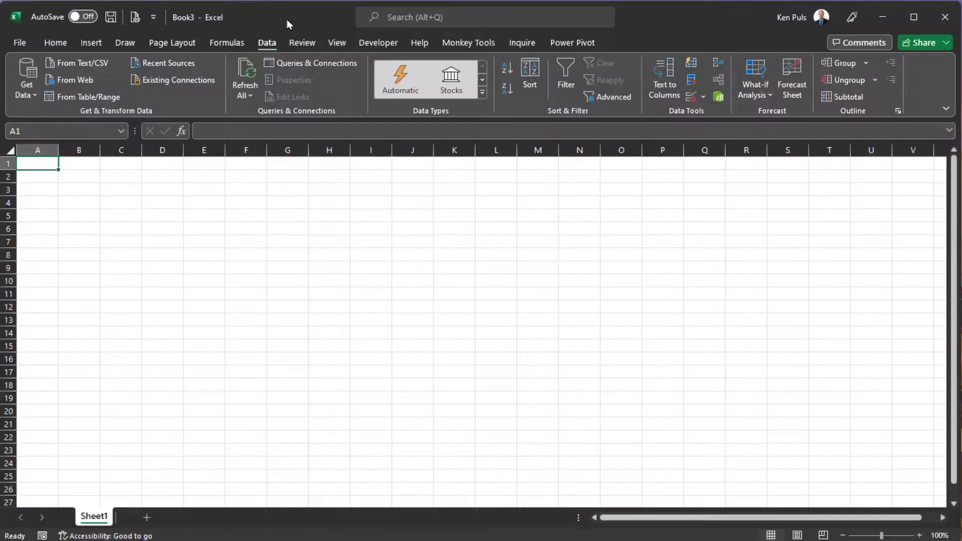
# Import source_data.xlsx through Get Data > From File > From Excel Workbook
pyautogui.click(30, 95)
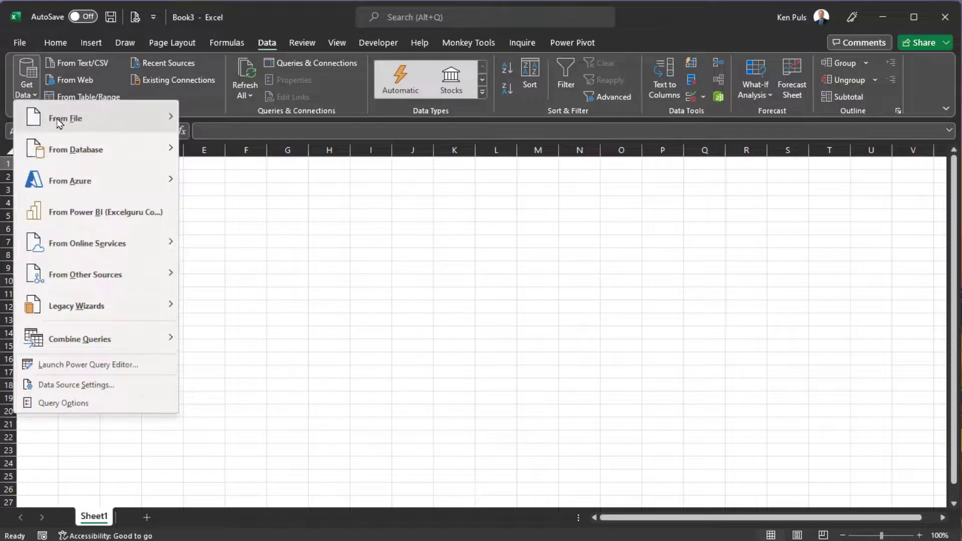
pyautogui.moveTo(60, 122)
pyautogui.click(283, 125)
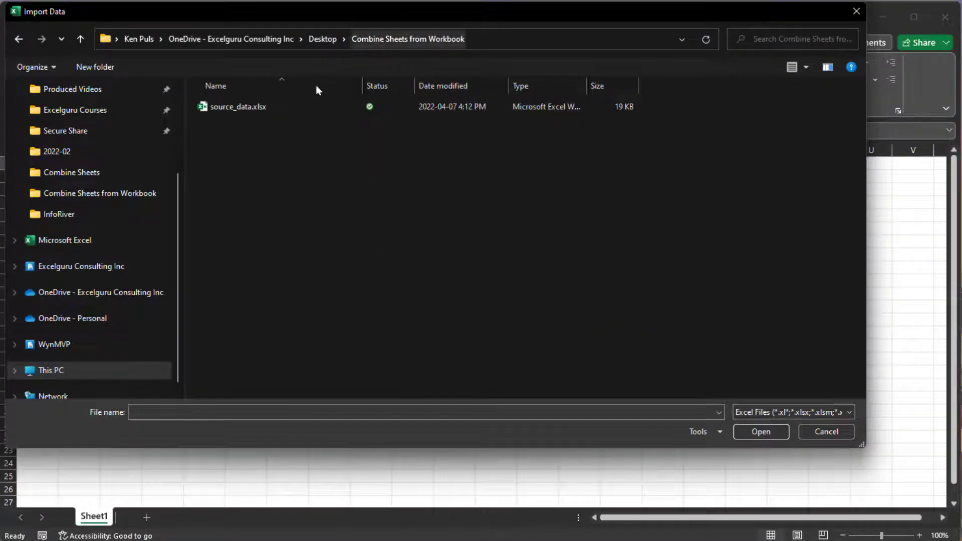
pyautogui.click(274, 108)
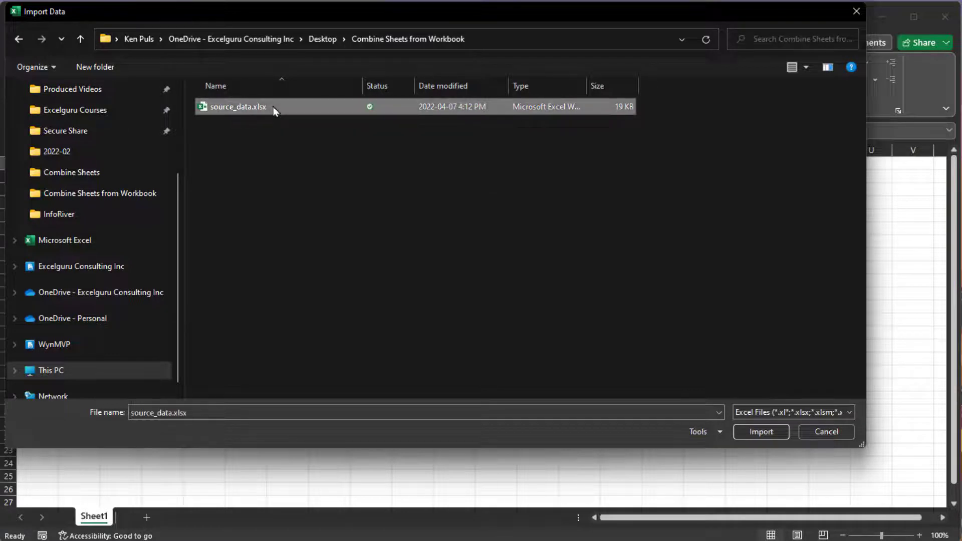
pyautogui.click(770, 433)
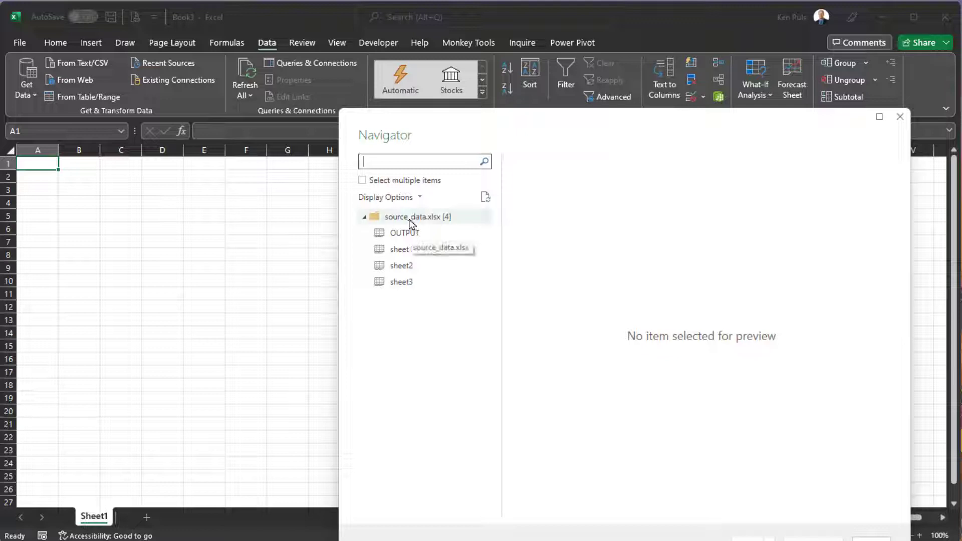
# Load the whole source_data.xlsx workbook into Power Query with Transform Data
pyautogui.rightClick(411, 221)
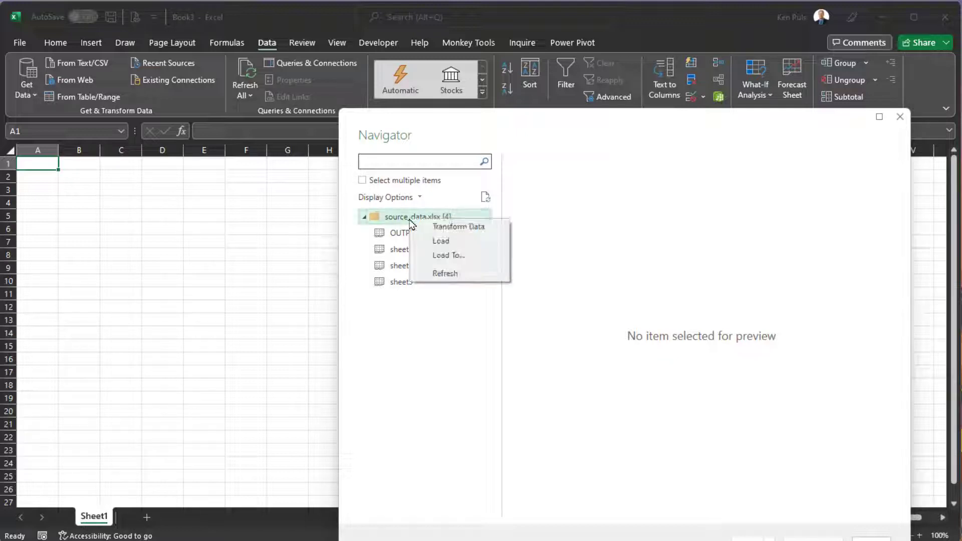
pyautogui.click(454, 230)
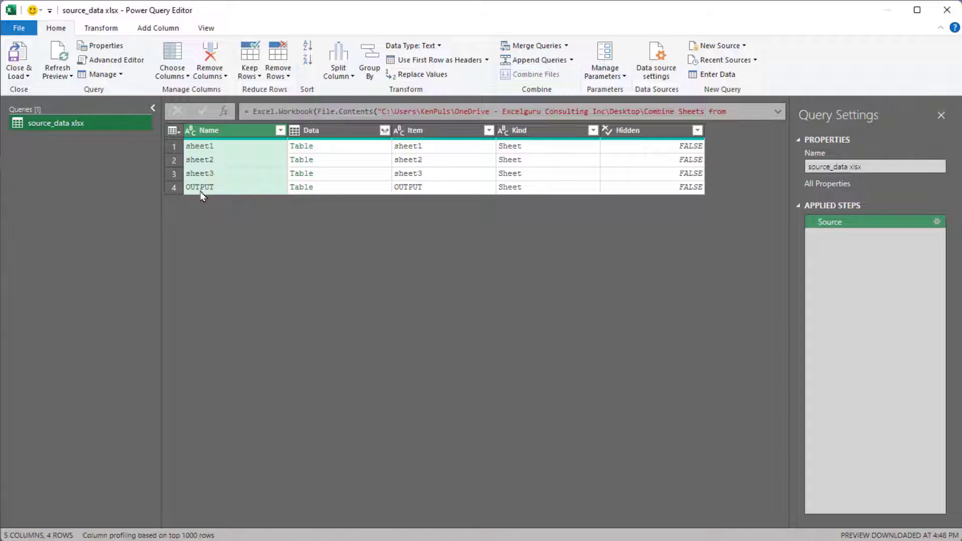
# Filter the Name column to exclude the OUTPUT row
pyautogui.click(280, 131)
pyautogui.click(96, 280)
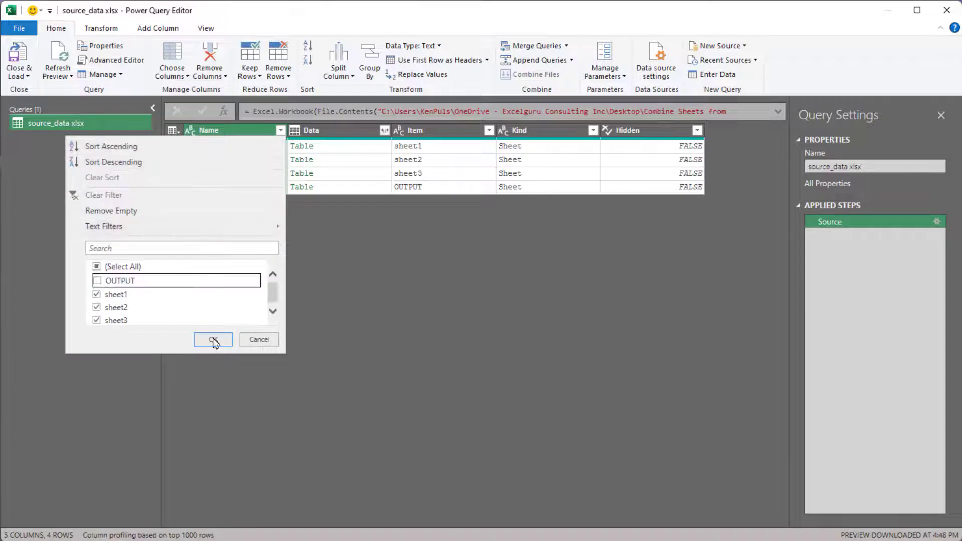
pyautogui.click(214, 341)
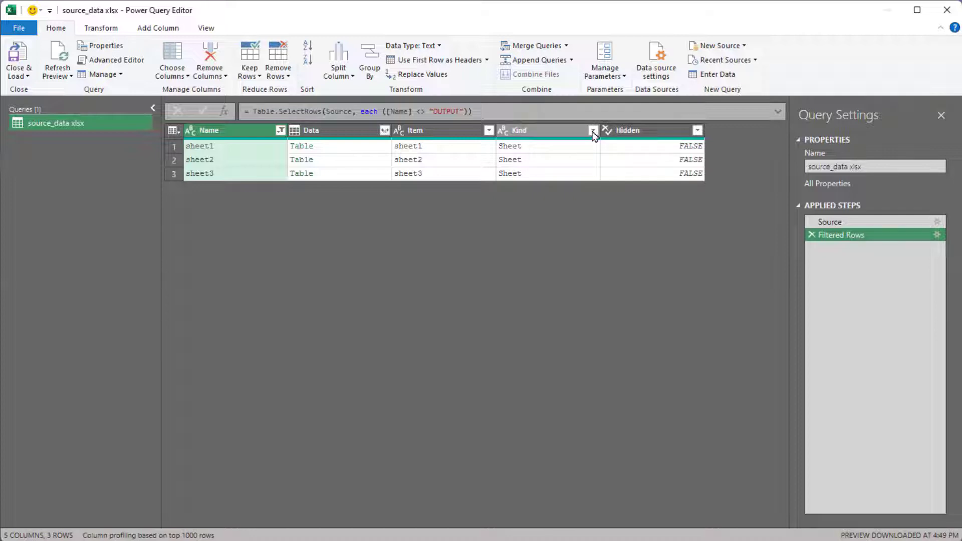
# Keep only the rows whose Kind equals Sheet
pyautogui.rightClick(546, 150)
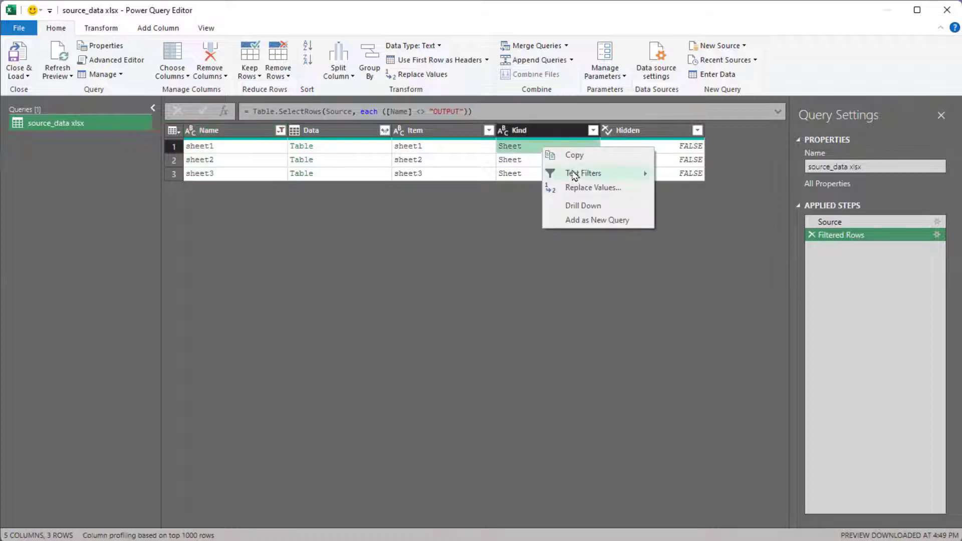
pyautogui.moveTo(574, 176)
pyautogui.click(677, 174)
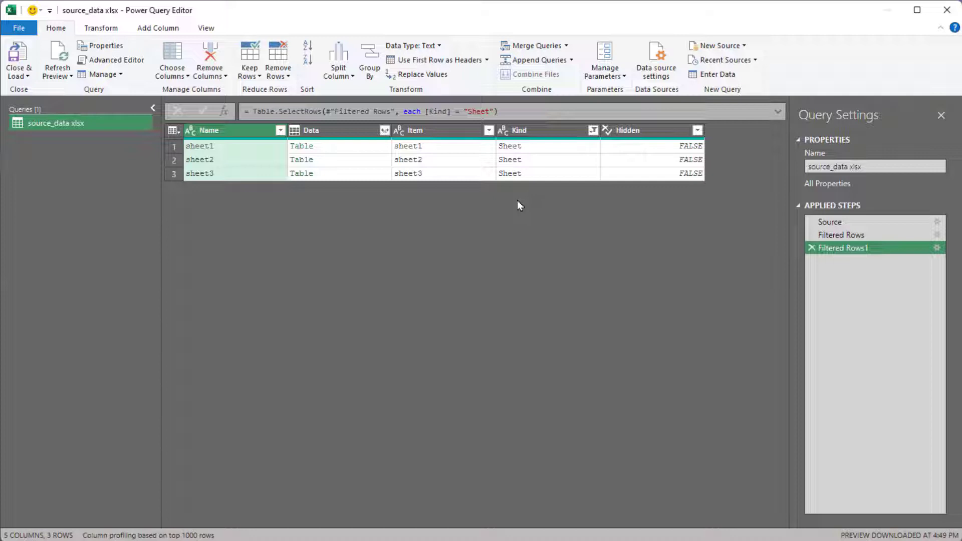
# Create a reference to the source_data xlsx query and rename it Output
pyautogui.rightClick(51, 125)
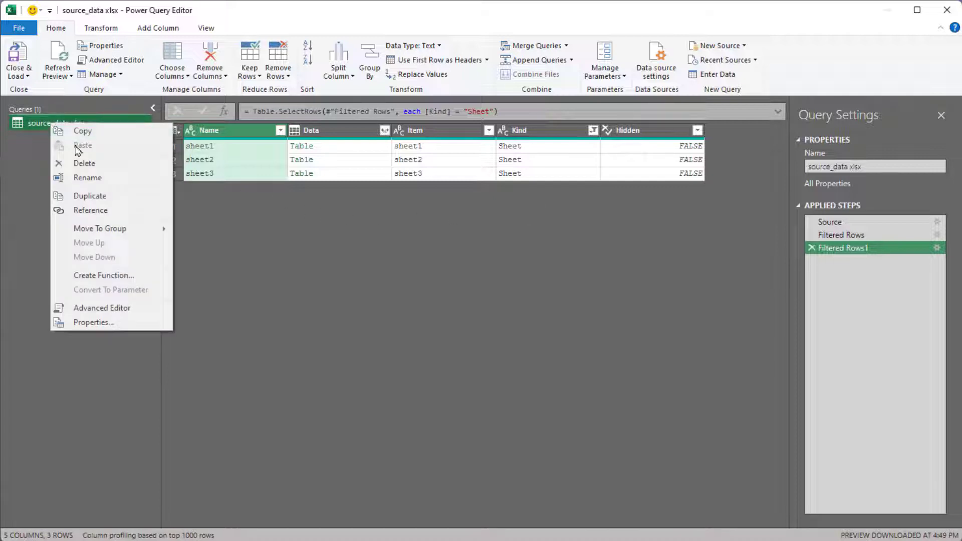
pyautogui.click(90, 209)
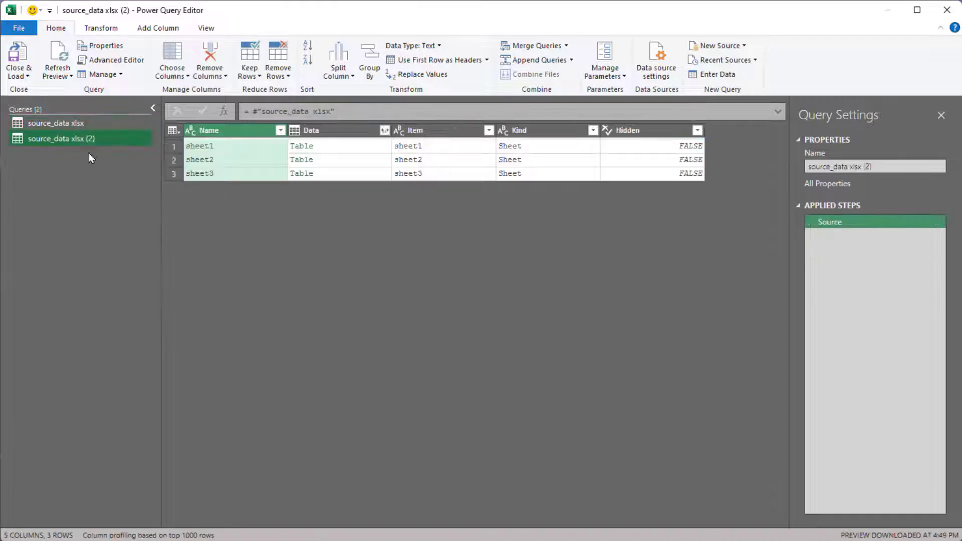
pyautogui.doubleClick(80, 140)
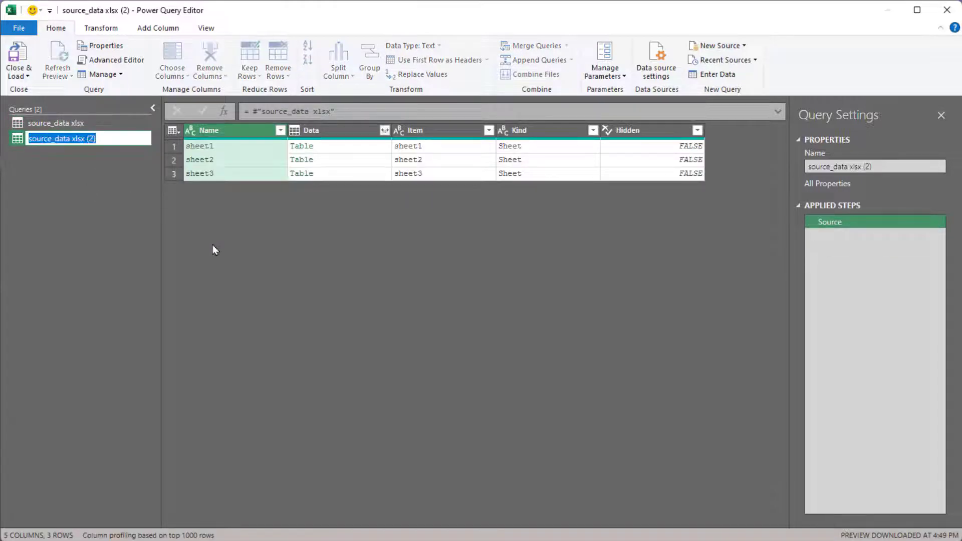
pyautogui.write('Output')
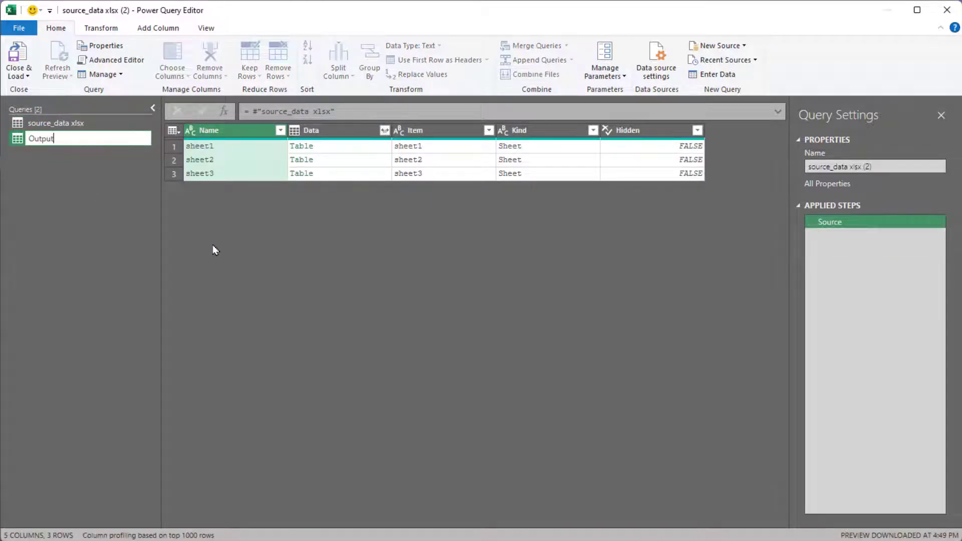
pyautogui.press('Return')
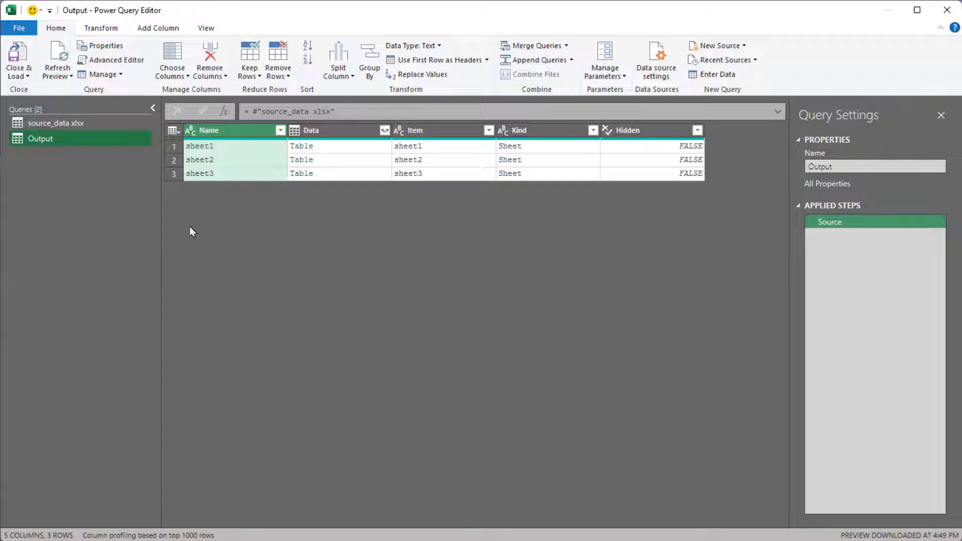
# Create a new parameter named SheetName
pyautogui.click(604, 74)
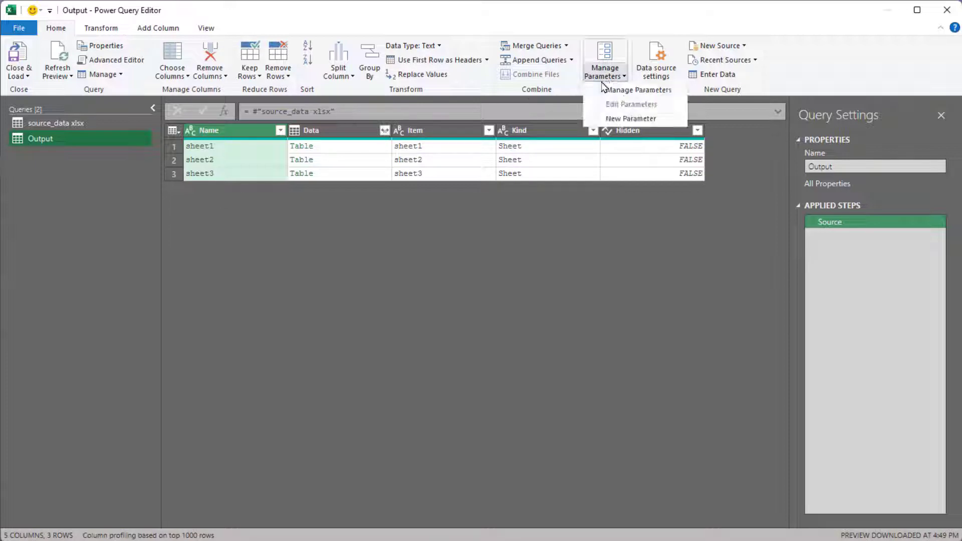
pyautogui.click(616, 119)
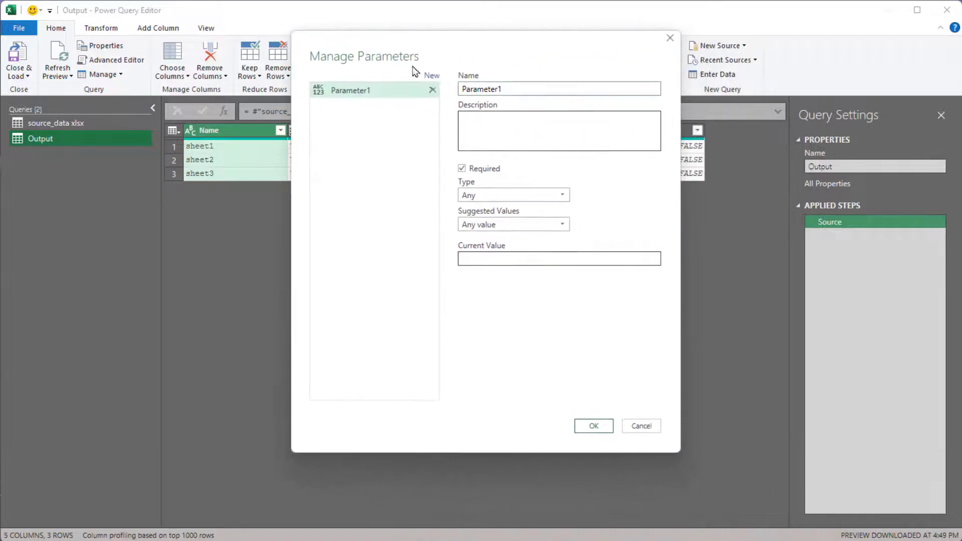
pyautogui.doubleClick(524, 90)
pyautogui.write('Sh')
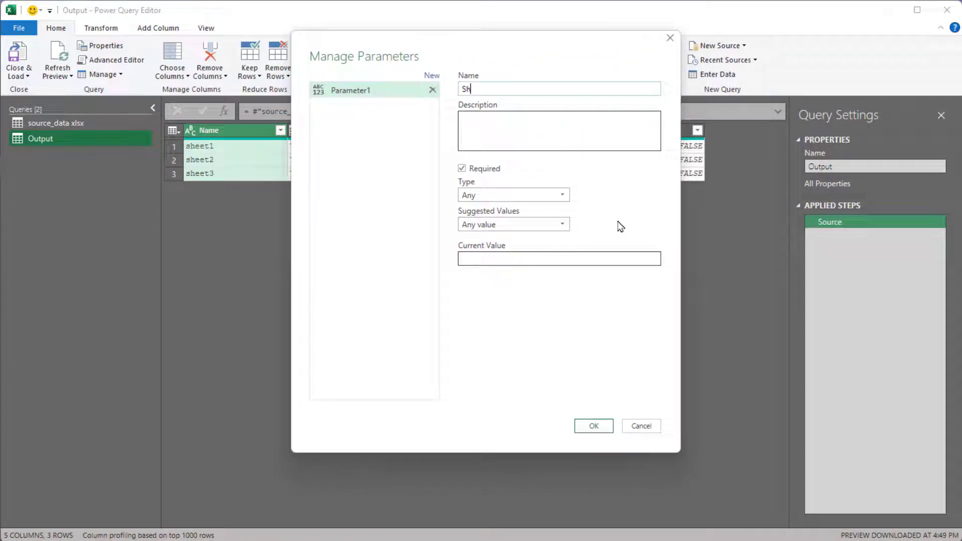
pyautogui.write('eetName')
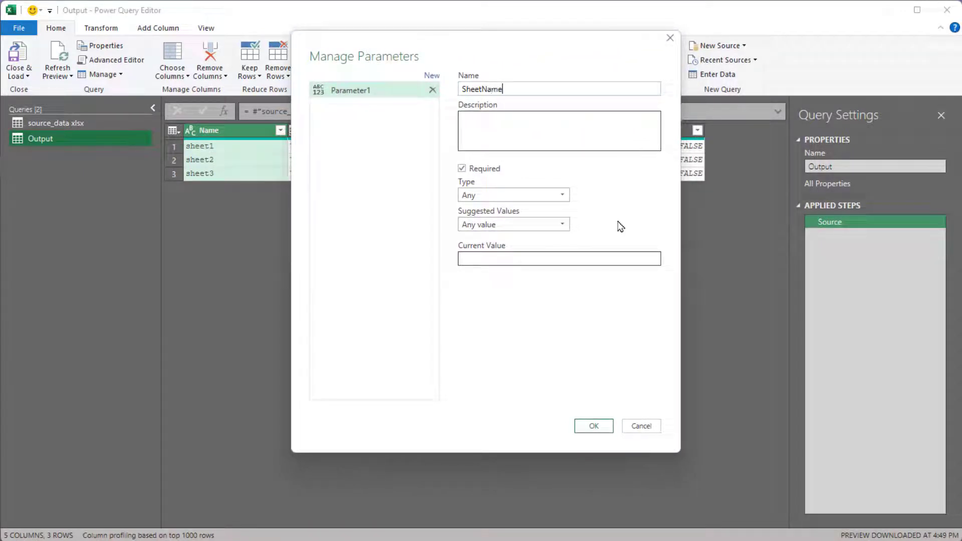
# Set SheetName's suggested values to a list containing sheet1 and sheet2
pyautogui.click(557, 230)
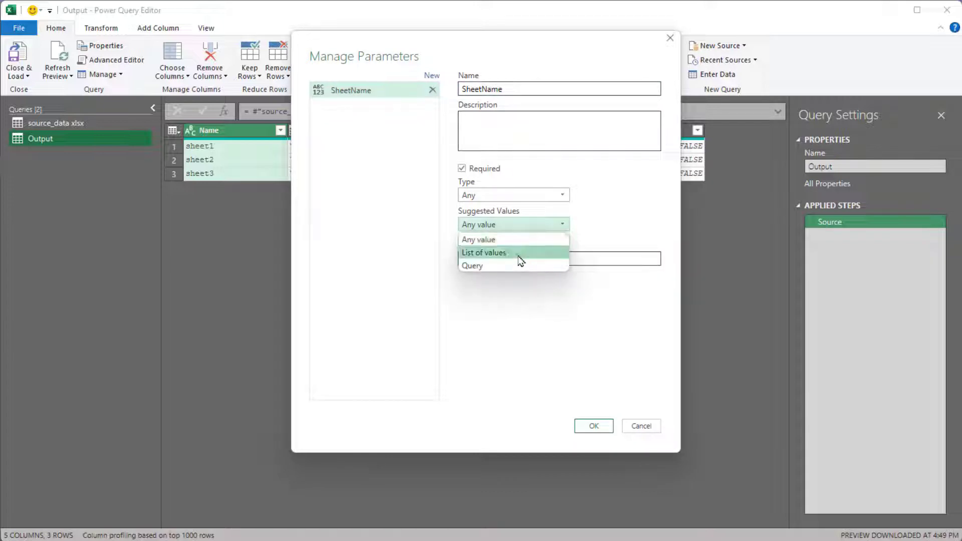
pyautogui.click(499, 252)
pyautogui.click(496, 256)
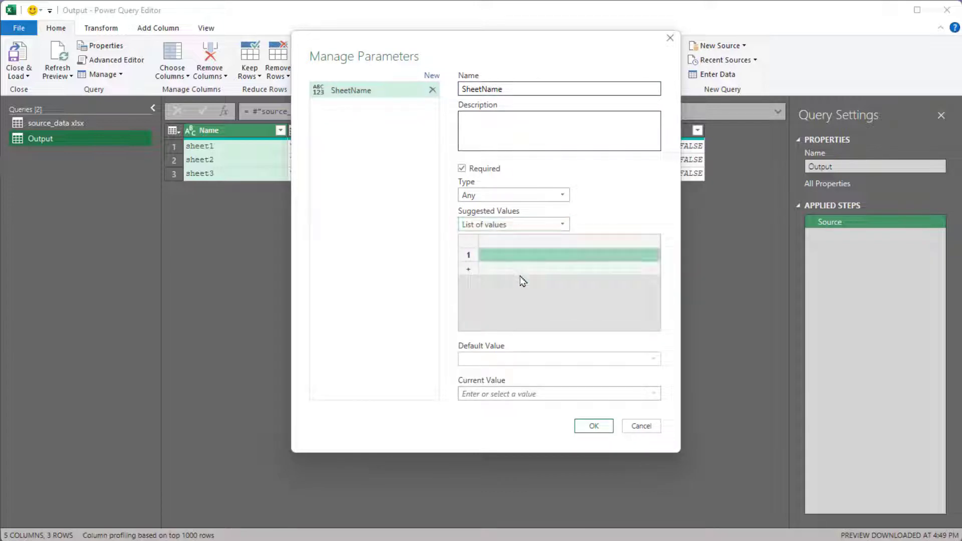
pyautogui.write('sheet1')
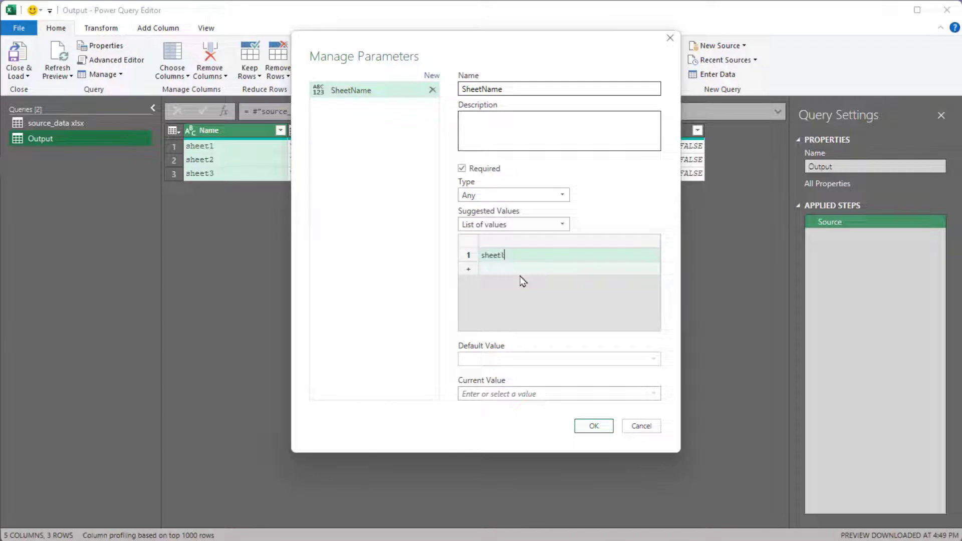
pyautogui.press('Return')
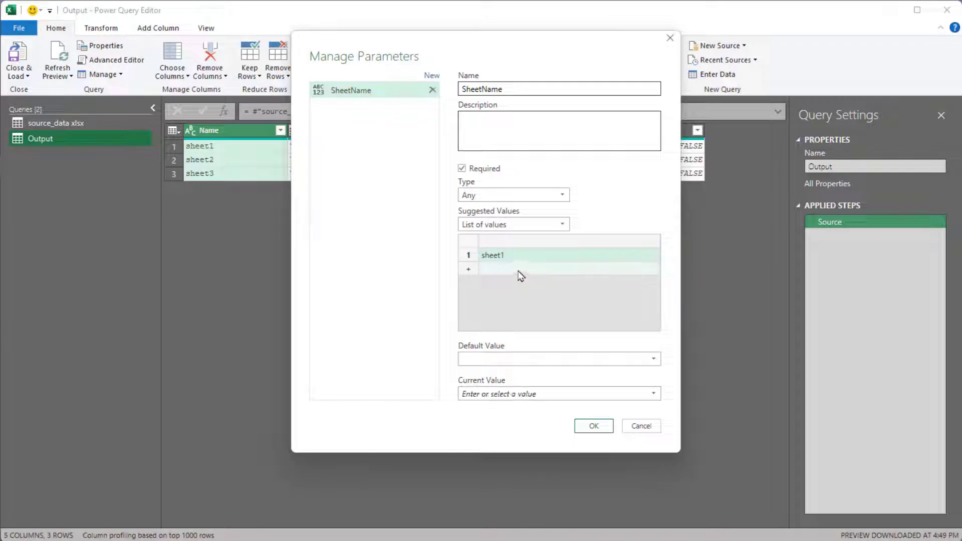
pyautogui.click(519, 272)
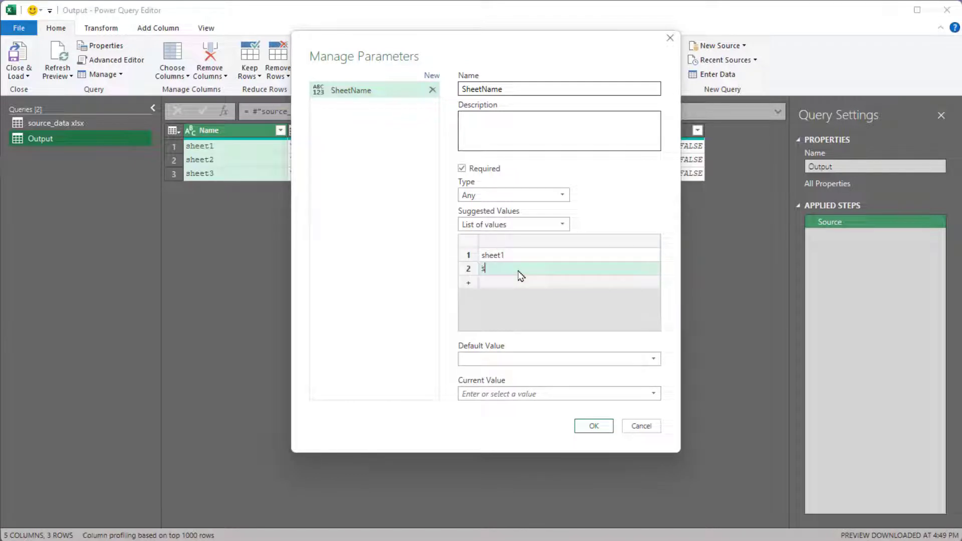
pyautogui.write('sheet2')
pyautogui.click(576, 311)
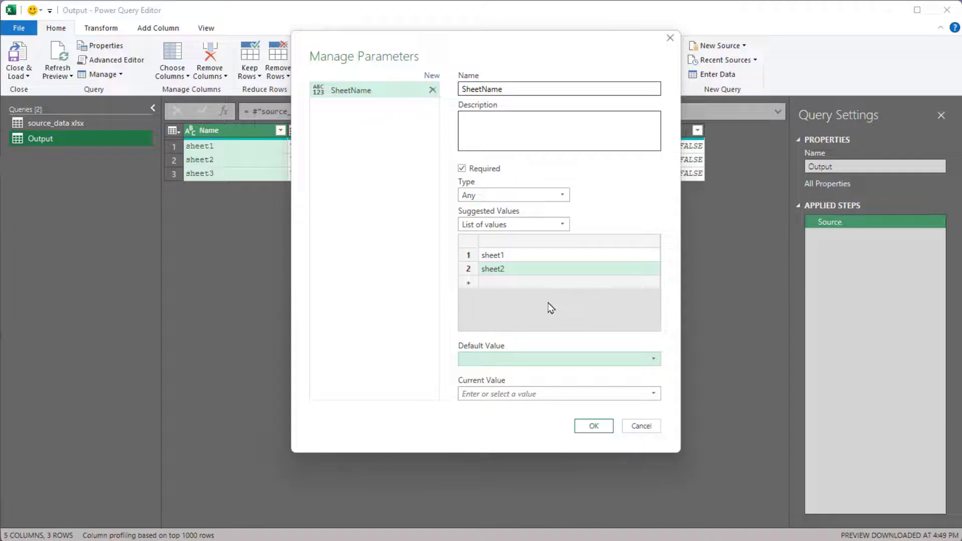
# Make sheet1 both the default and the current value of SheetName
pyautogui.click(515, 361)
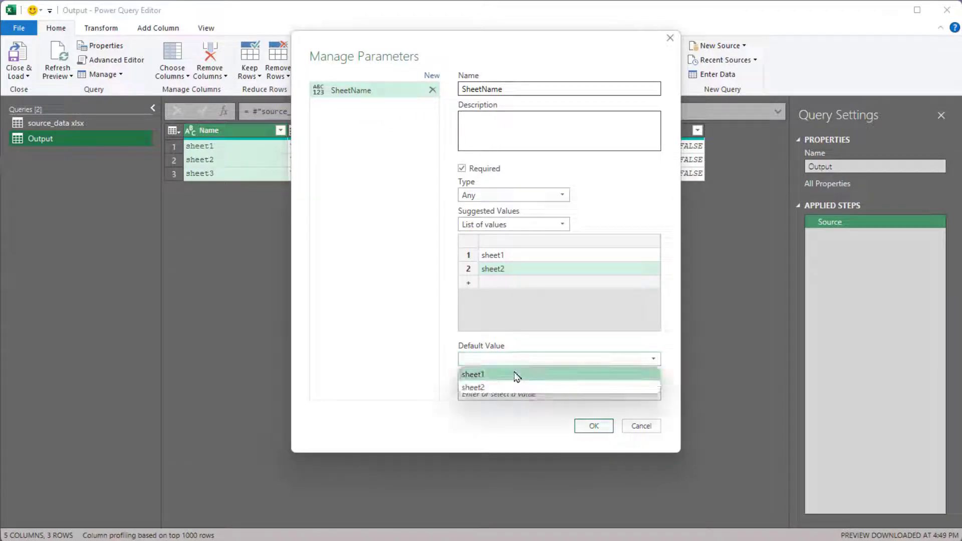
pyautogui.click(516, 375)
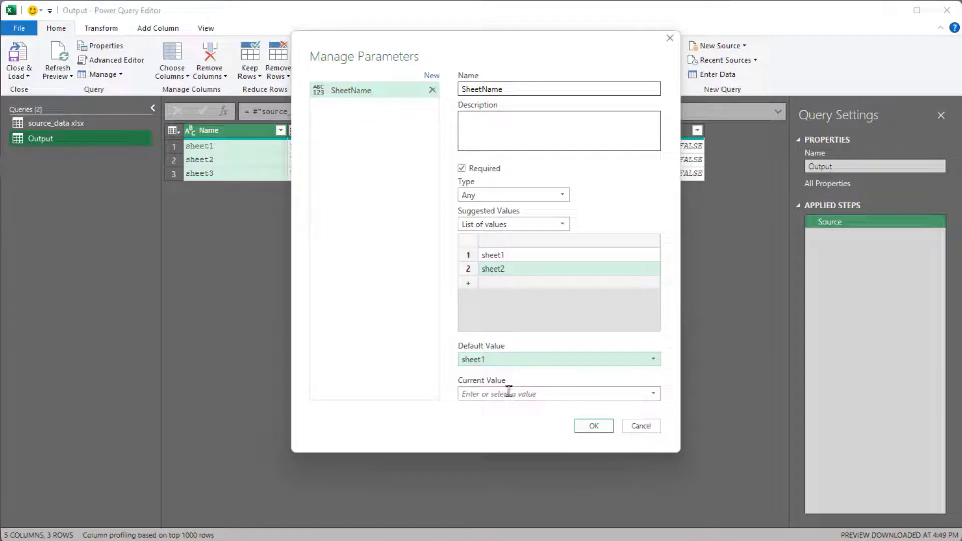
pyautogui.click(652, 394)
pyautogui.click(526, 409)
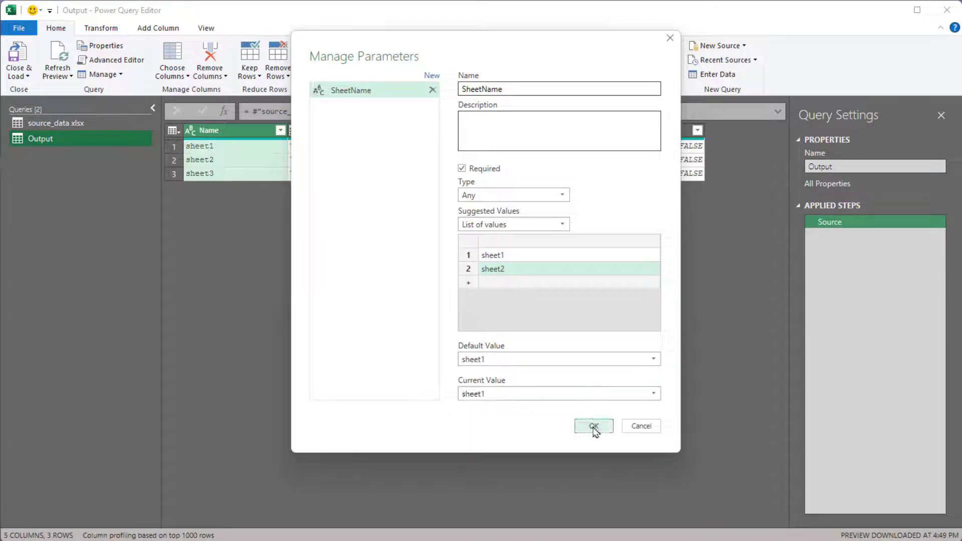
pyautogui.click(593, 426)
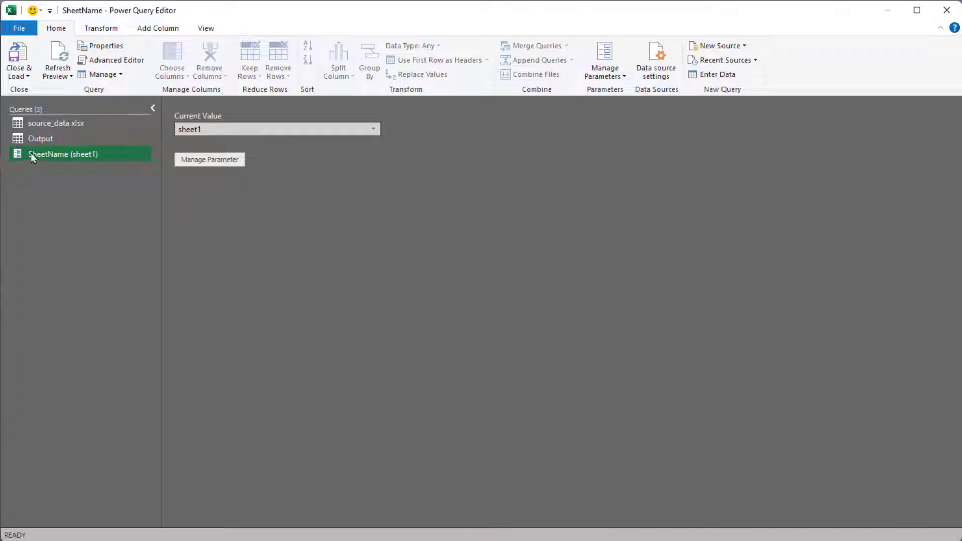
pyautogui.click(374, 129)
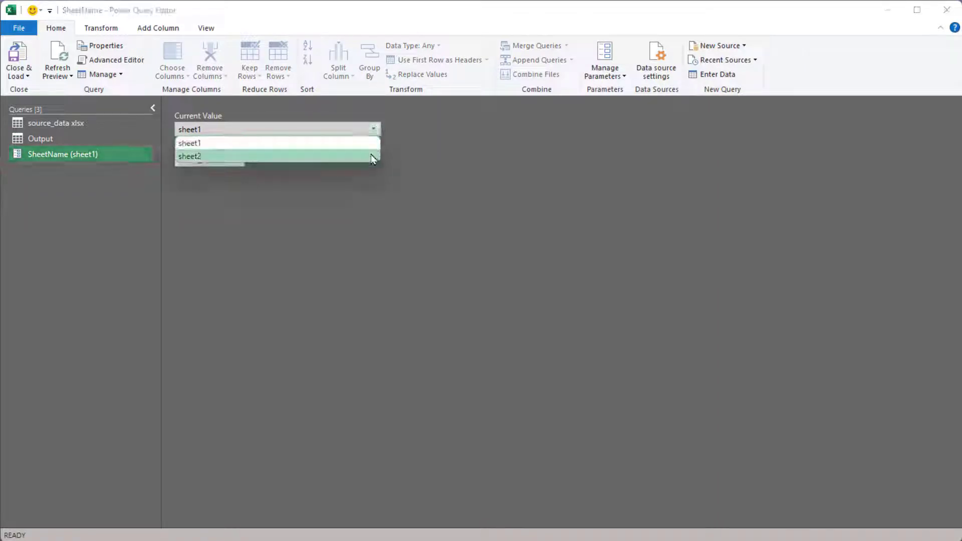
pyautogui.click(375, 143)
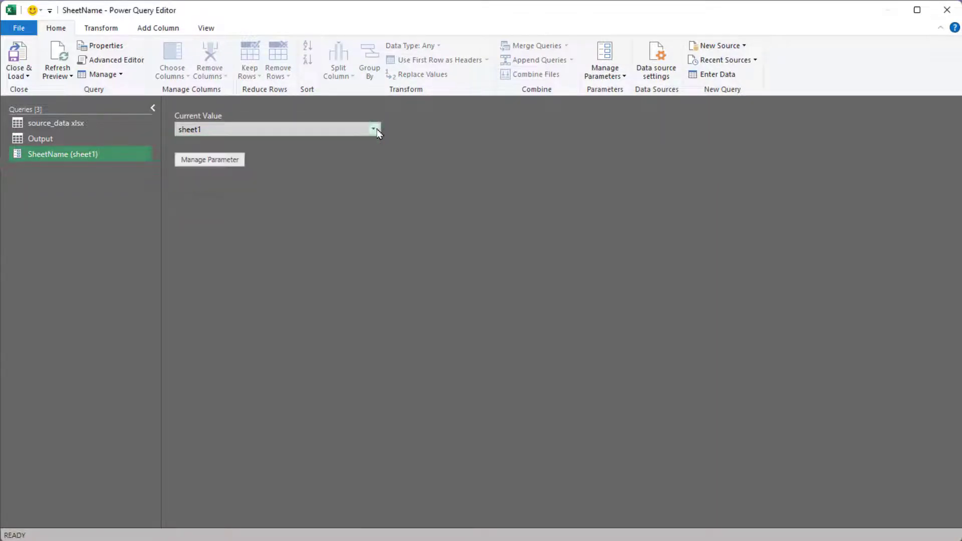
pyautogui.click(61, 141)
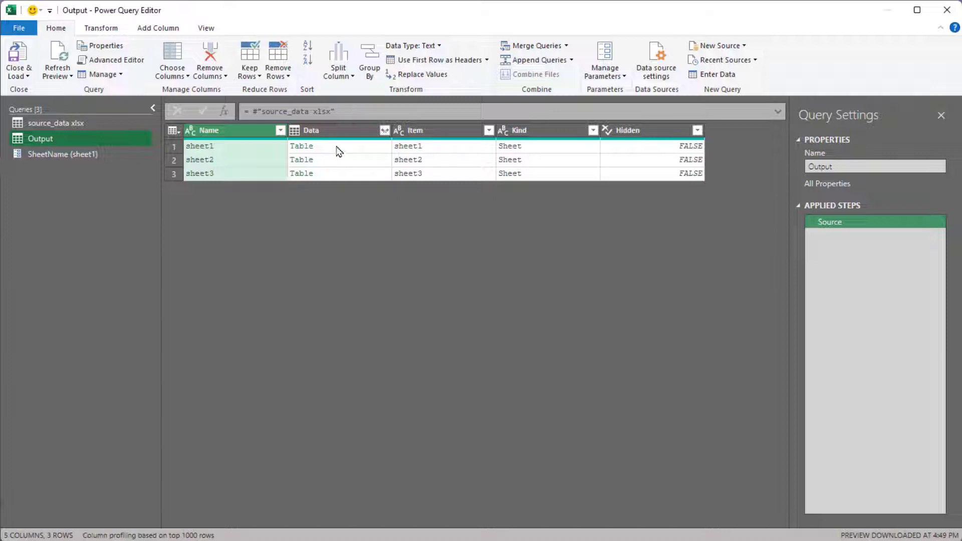
# Add sheet1's Data table as a new query named Sample Sheet Transform
pyautogui.rightClick(337, 149)
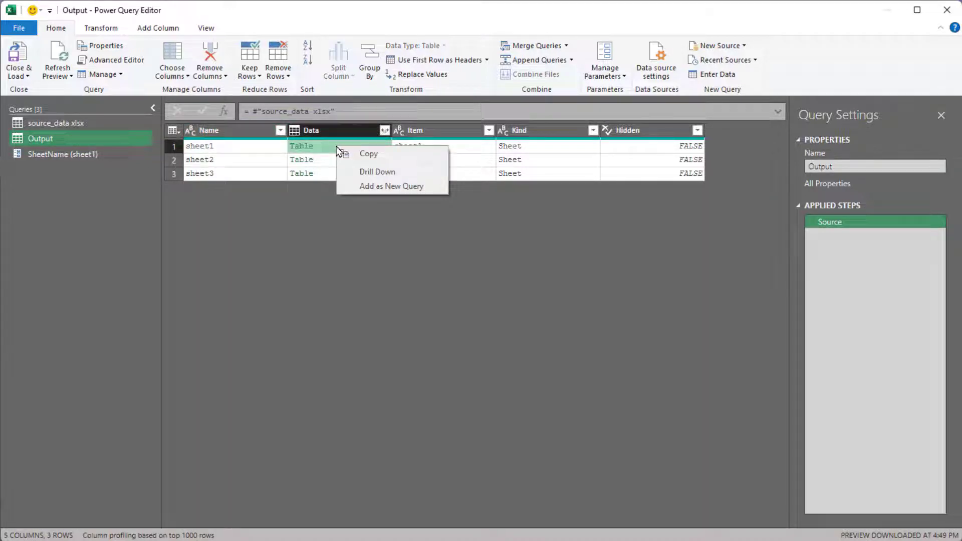
pyautogui.click(403, 187)
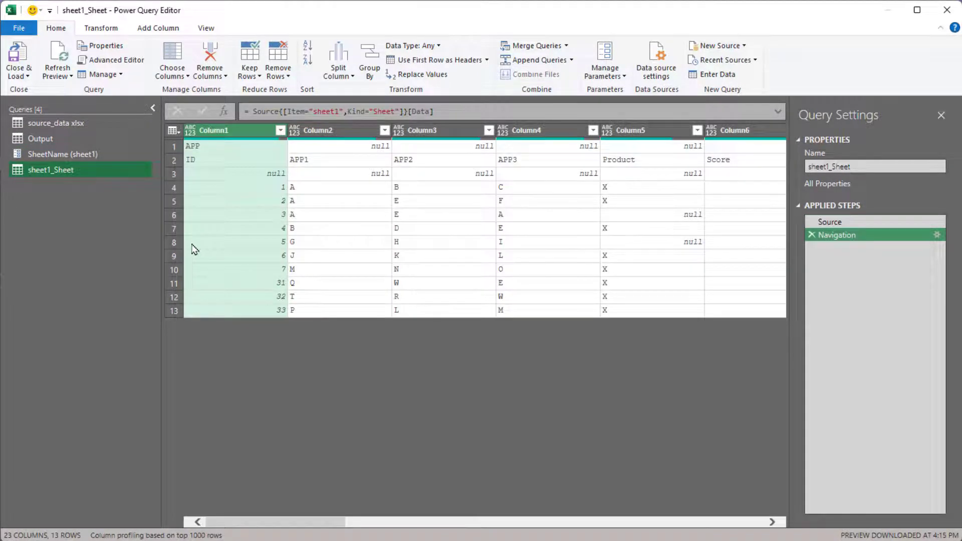
pyautogui.doubleClick(69, 173)
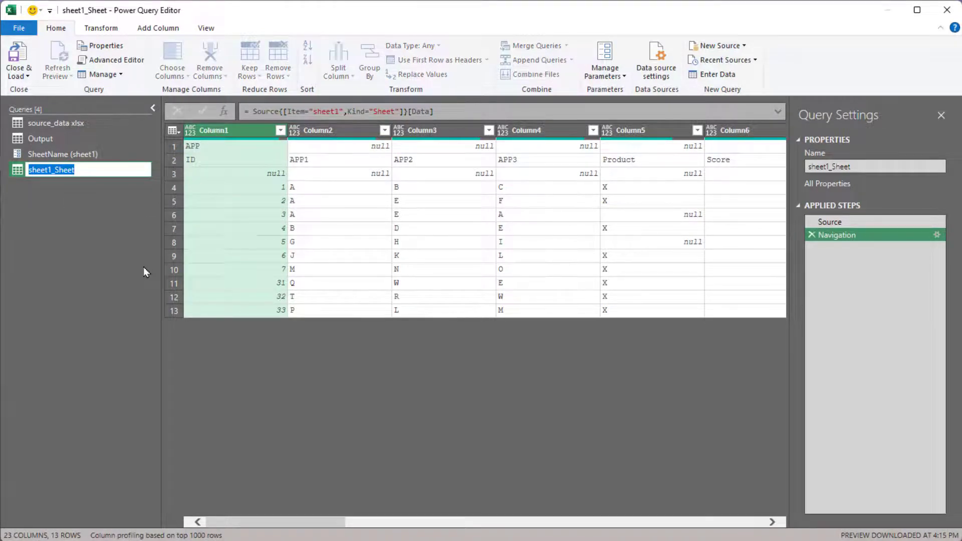
pyautogui.write('Sample She')
pyautogui.write('et Transp')
pyautogui.write('ose')
pyautogui.press('BackSpace')
pyautogui.press('BackSpace')
pyautogui.press('BackSpace')
pyautogui.press('BackSpace')
pyautogui.write('form')
pyautogui.press('Return')
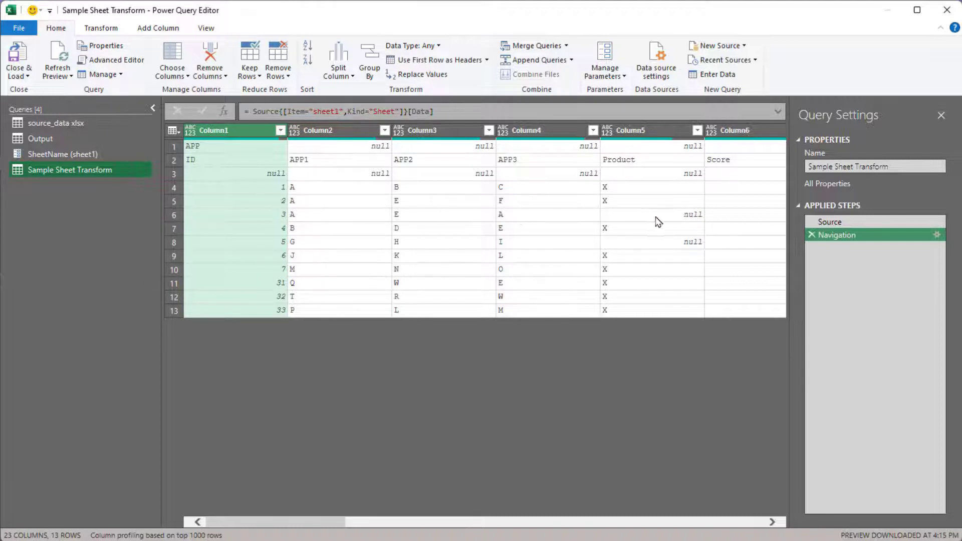
pyautogui.click(830, 222)
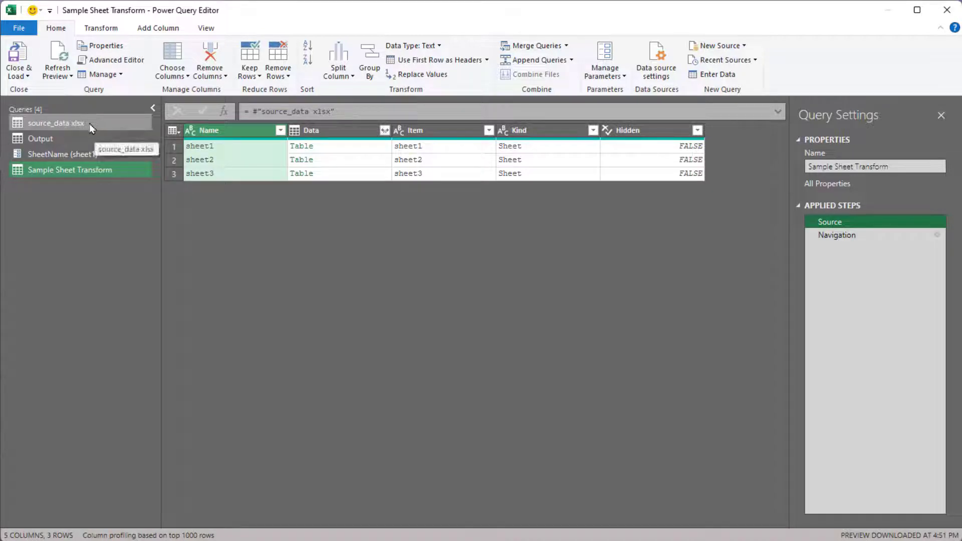
# At the Navigation step, highlight Item="sheet1" and Kind="Sheet" in the formula that selects the sheet
pyautogui.click(835, 239)
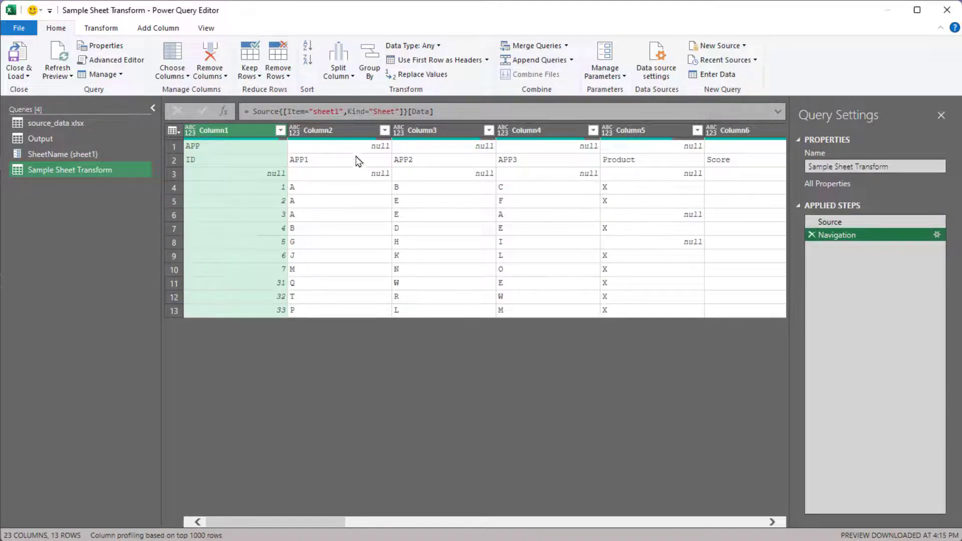
pyautogui.click(340, 111)
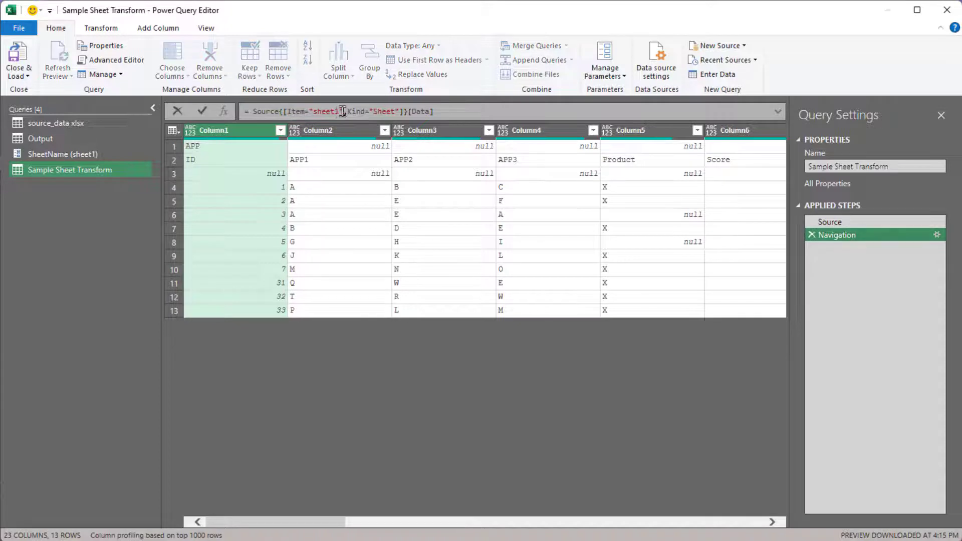
pyautogui.moveTo(344, 111); pyautogui.dragTo(313, 111)
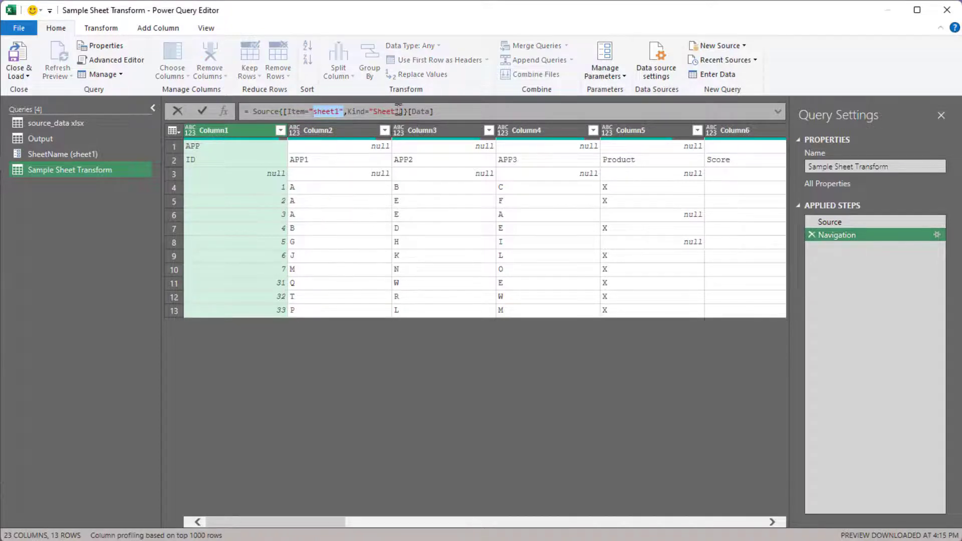
pyautogui.moveTo(399, 111); pyautogui.dragTo(372, 112)
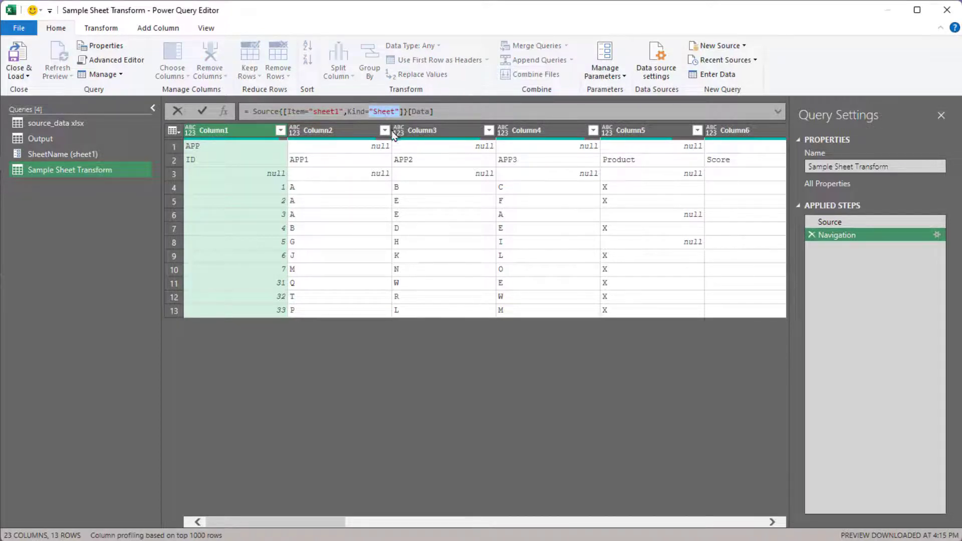
# Change the Navigation formula to Source{[Item=SheetName]}[Data], dropping the Kind="Sheet" condition
pyautogui.click(342, 112)
pyautogui.hotkey('shift', 'Right')
pyautogui.hotkey('shift', 'Right')
pyautogui.hotkey('shift', 'Right')
pyautogui.hotkey('shift', 'Right')
pyautogui.hotkey('shift', 'Right')
pyautogui.hotkey('shift', 'Right')
pyautogui.hotkey('shift', 'Right')
pyautogui.hotkey('shift', 'Right')
pyautogui.hotkey('shift', 'Right')
pyautogui.hotkey('shift', 'Right')
pyautogui.hotkey('shift', 'Right')
pyautogui.press('BackSpace')
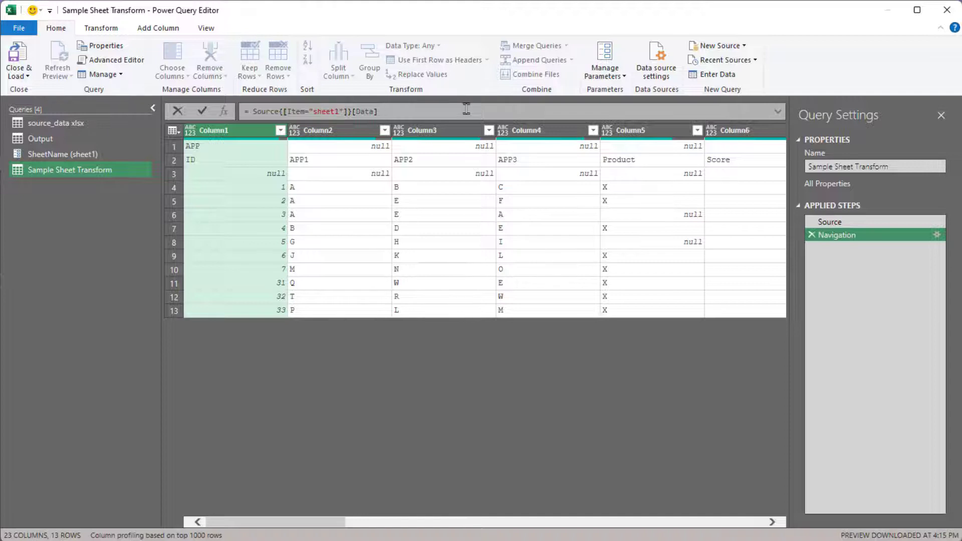
pyautogui.hotkey('shift', 'Left')
pyautogui.hotkey('shift', 'Left')
pyautogui.hotkey('shift', 'Left')
pyautogui.hotkey('shift', 'Left')
pyautogui.hotkey('shift', 'Left')
pyautogui.hotkey('shift', 'Left')
pyautogui.write('SheetName')
pyautogui.press('Return')
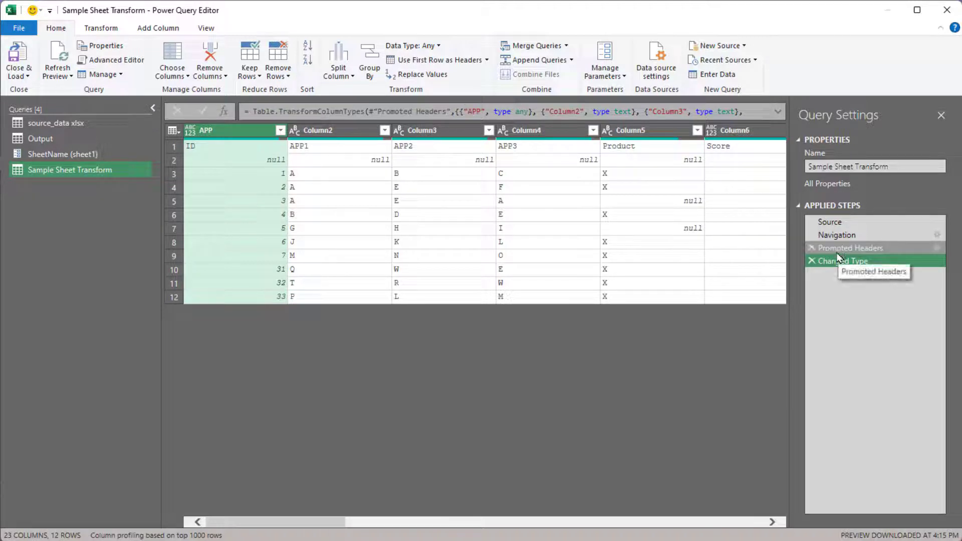
# Delete the auto-added Changed Type and Promoted Headers steps, then confirm SheetName in the formula
pyautogui.click(812, 261)
pyautogui.click(811, 248)
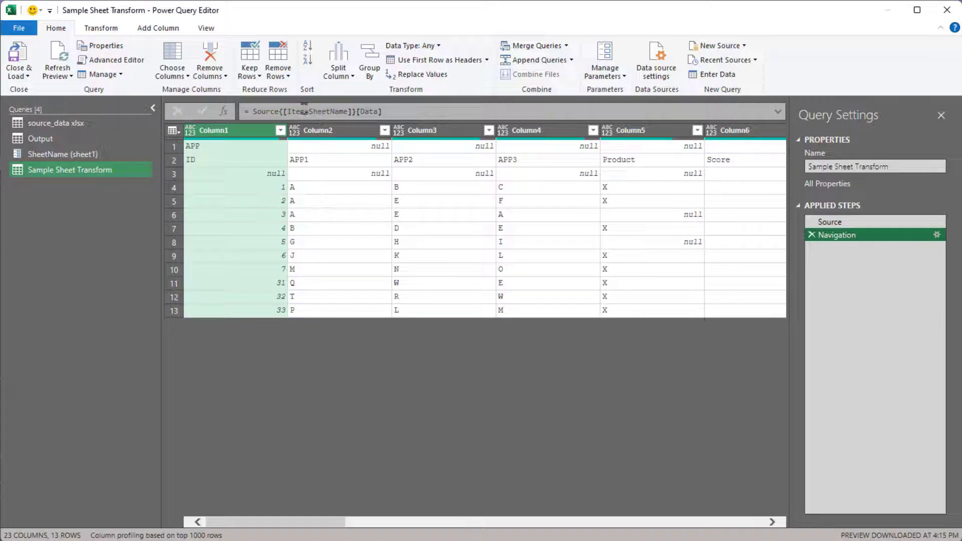
pyautogui.moveTo(309, 111); pyautogui.dragTo(347, 111)
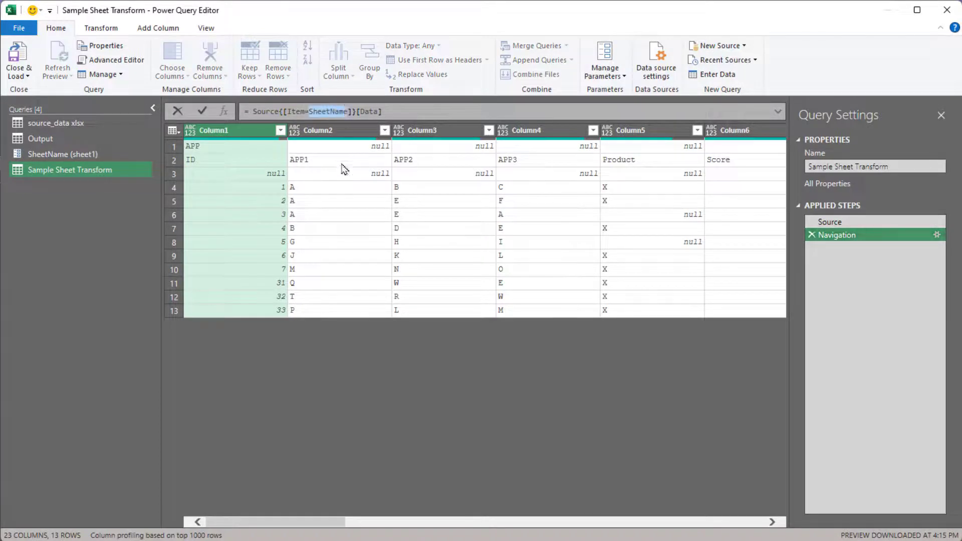
pyautogui.press('Escape')
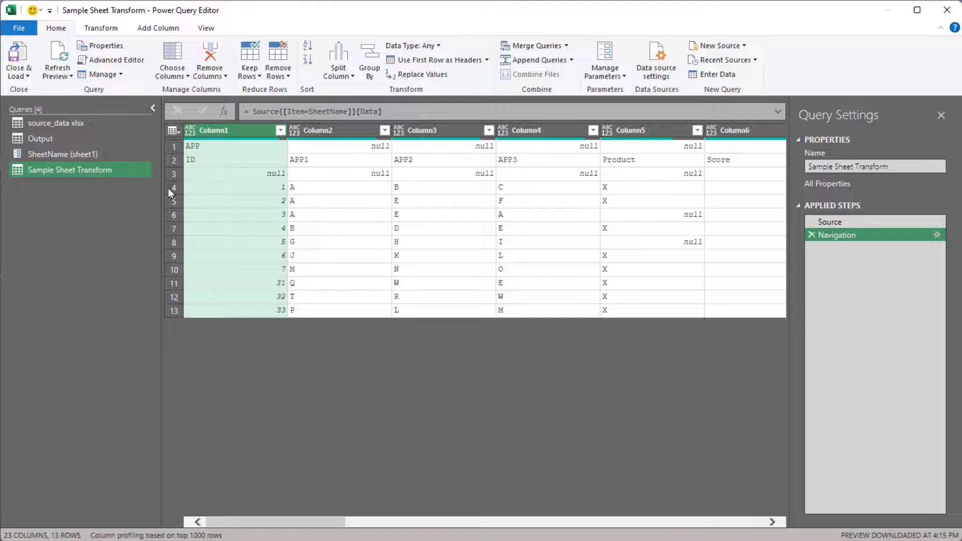
# Set SheetName's current value to sheet2 and view the Sample Sheet Transform preview
pyautogui.click(101, 155)
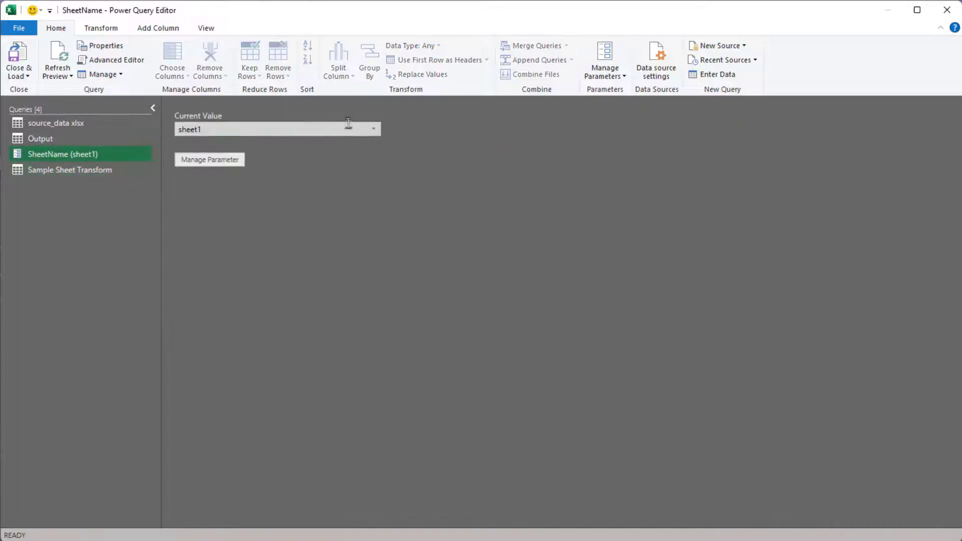
pyautogui.click(372, 129)
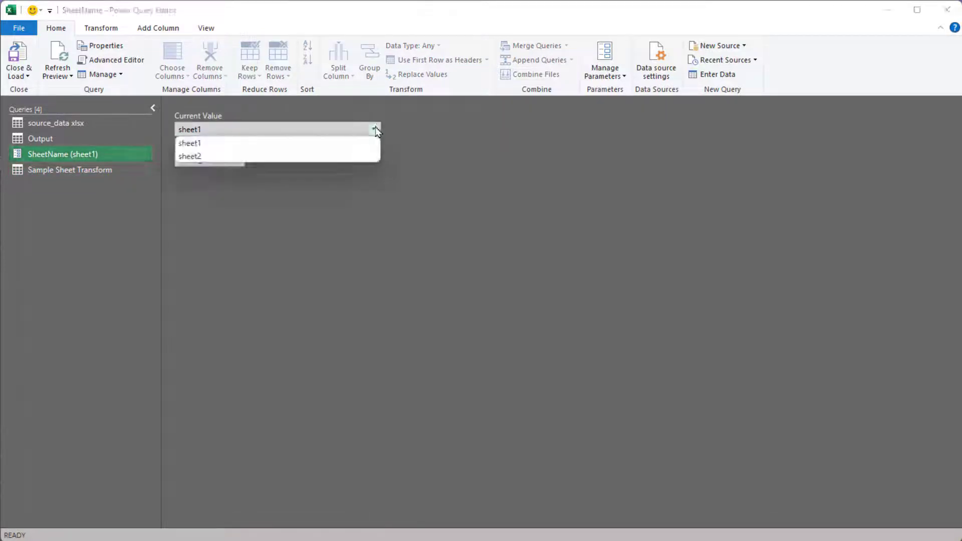
pyautogui.click(352, 156)
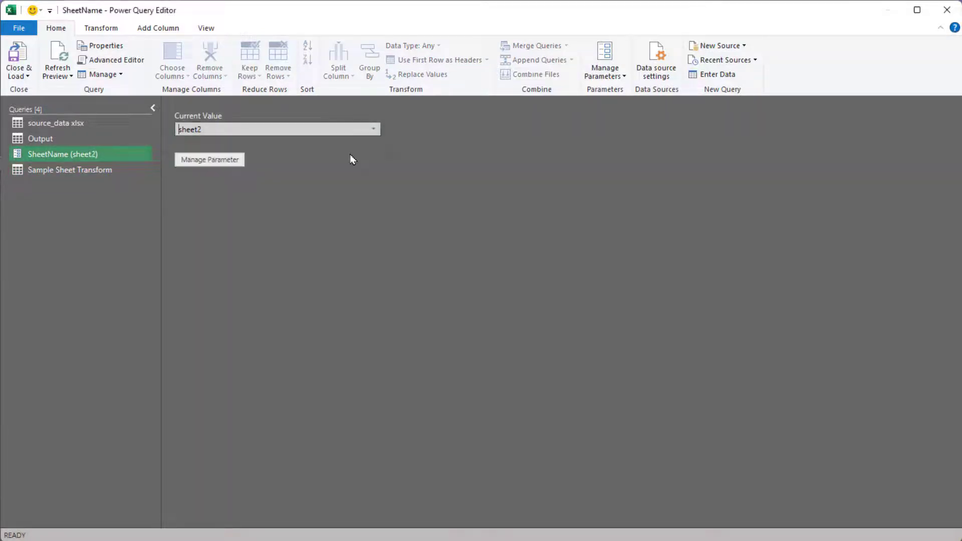
pyautogui.click(67, 173)
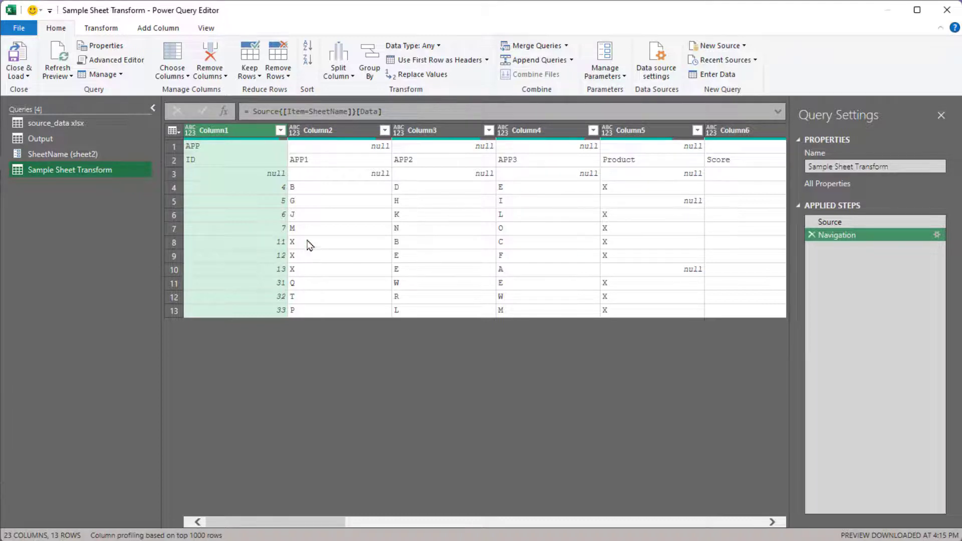
# Remove the top row, promote headers, remove the next null row, then revisit the Navigation step
pyautogui.click(279, 81)
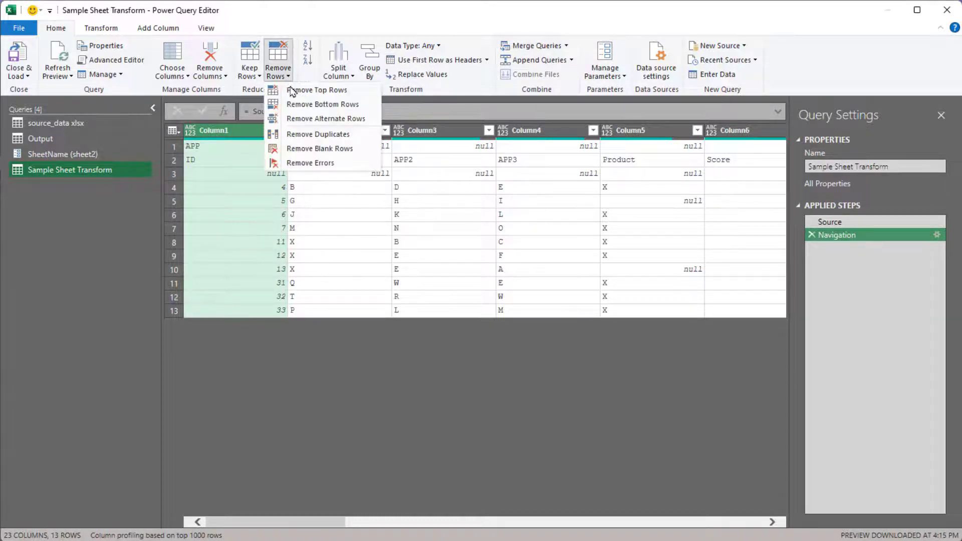
pyautogui.click(301, 89)
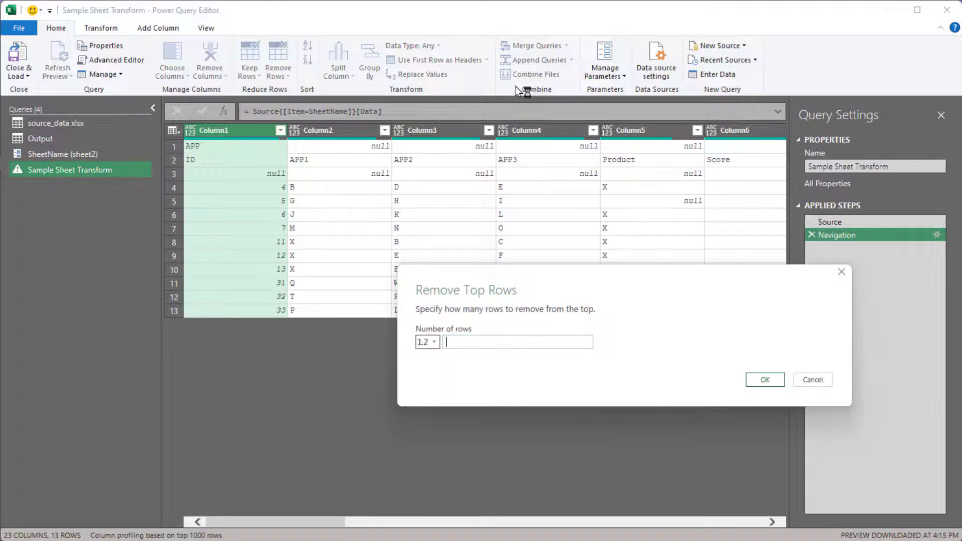
pyautogui.press('Return')
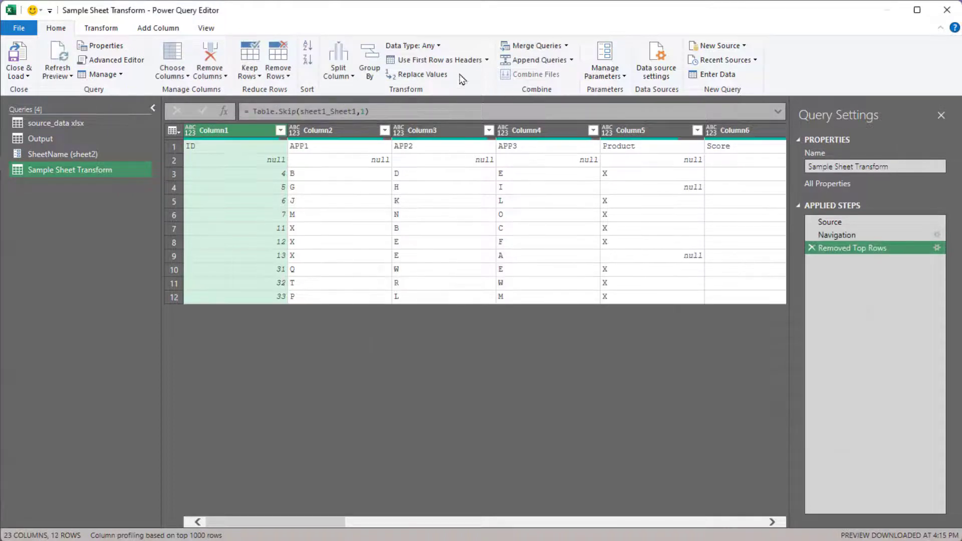
pyautogui.click(400, 60)
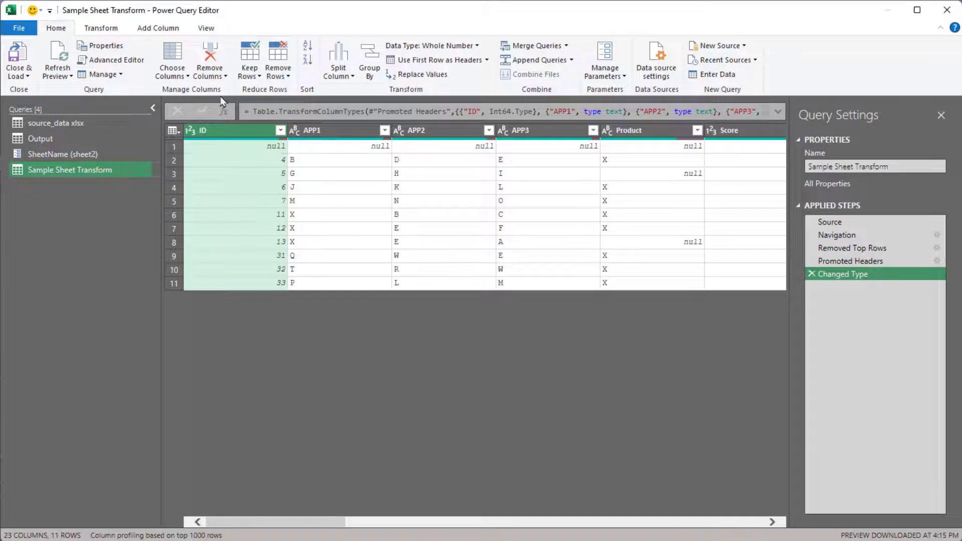
pyautogui.click(278, 73)
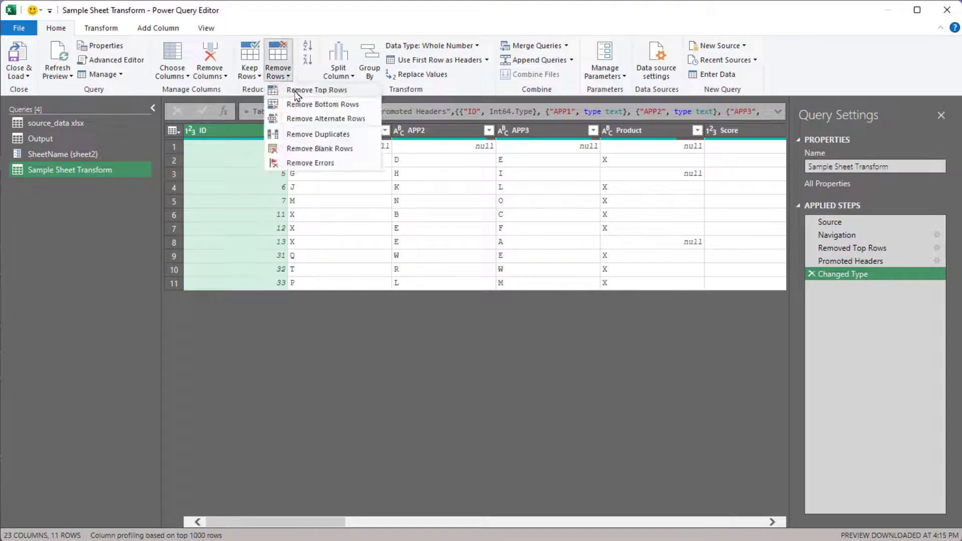
pyautogui.click(373, 88)
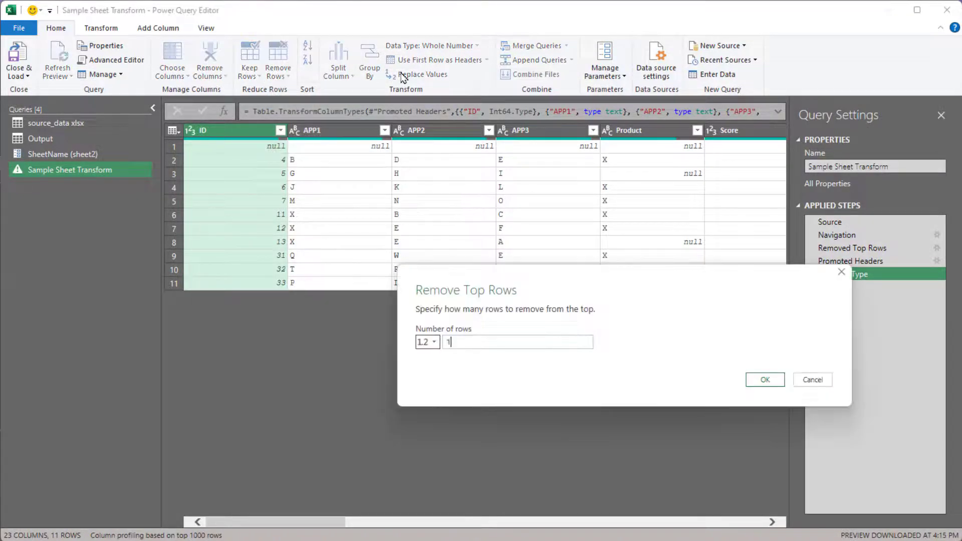
pyautogui.click(768, 381)
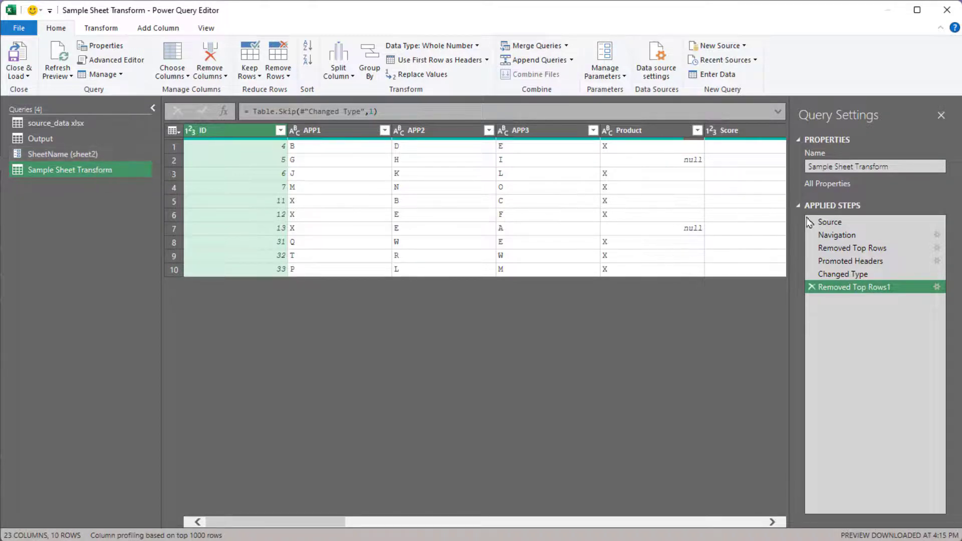
pyautogui.click(836, 235)
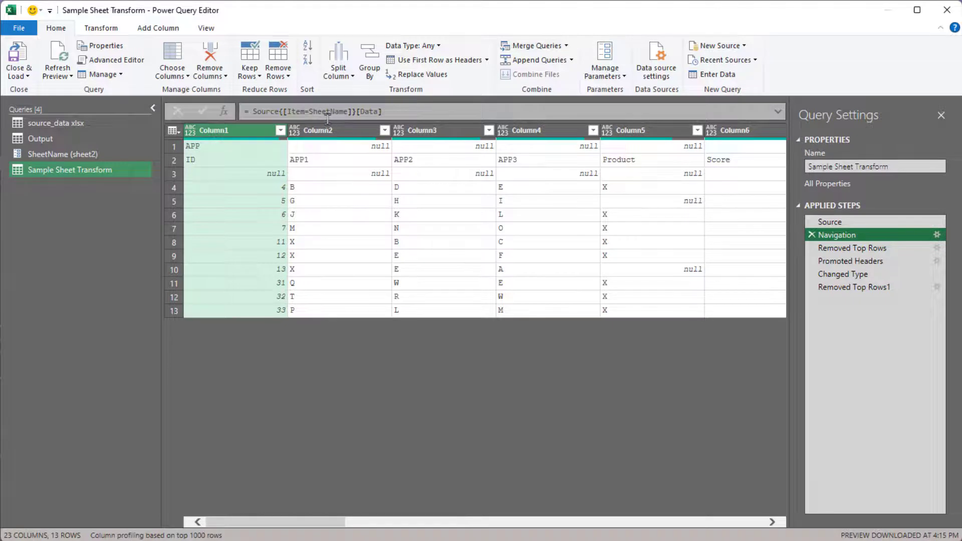
# Create a function named 'Transform Sheet' from the Sample Sheet Transform query
pyautogui.rightClick(79, 170)
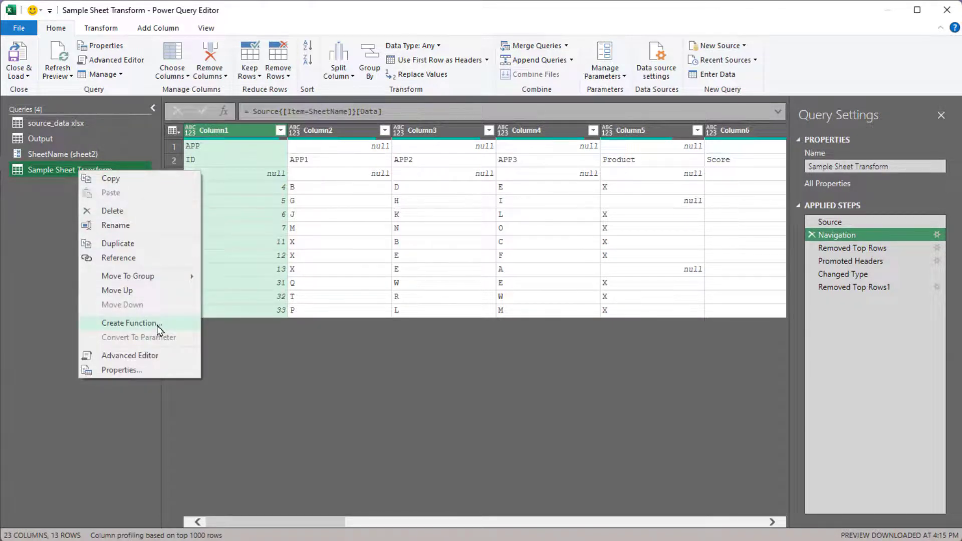
pyautogui.click(129, 324)
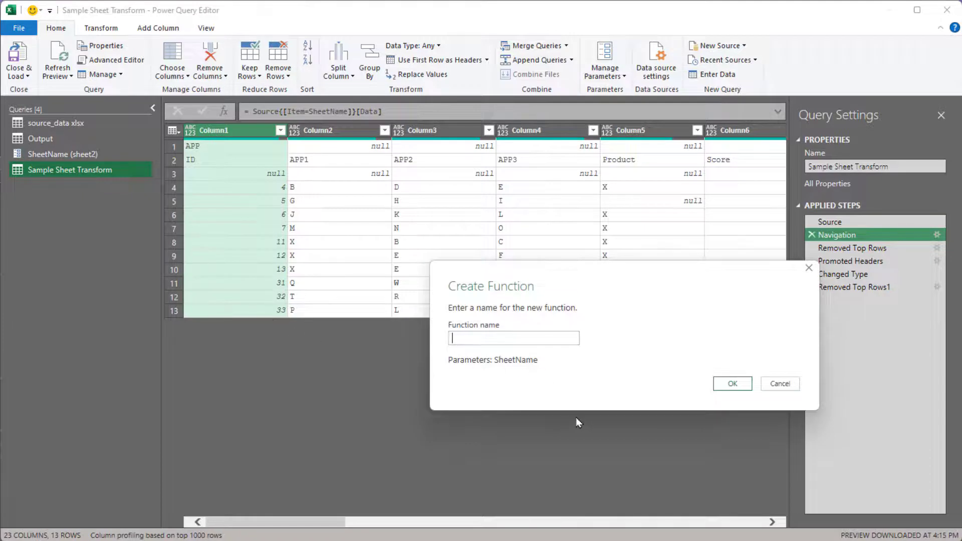
pyautogui.write('Transform Sheet')
pyautogui.click(732, 383)
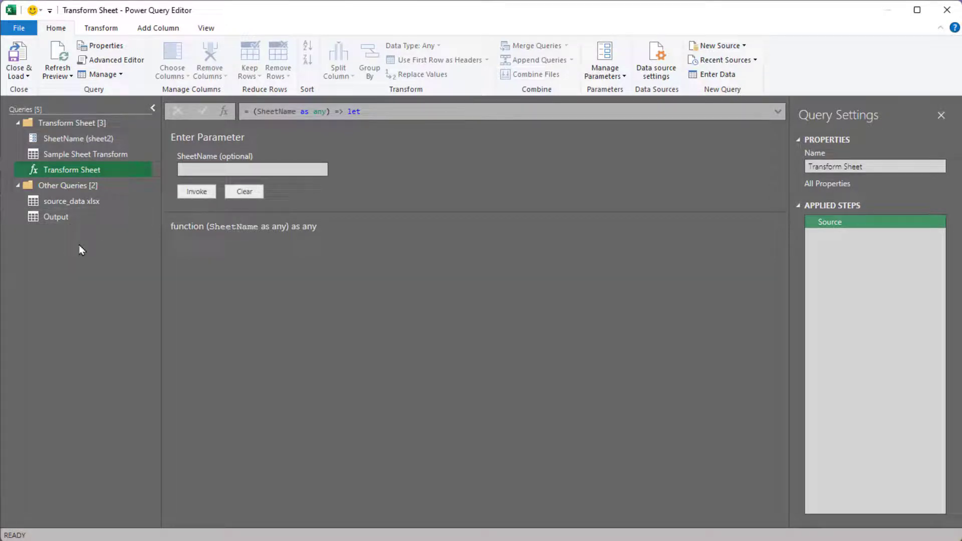
# Move the source_data xlsx query into a new group named 'Raw Data Connections'
pyautogui.rightClick(61, 203)
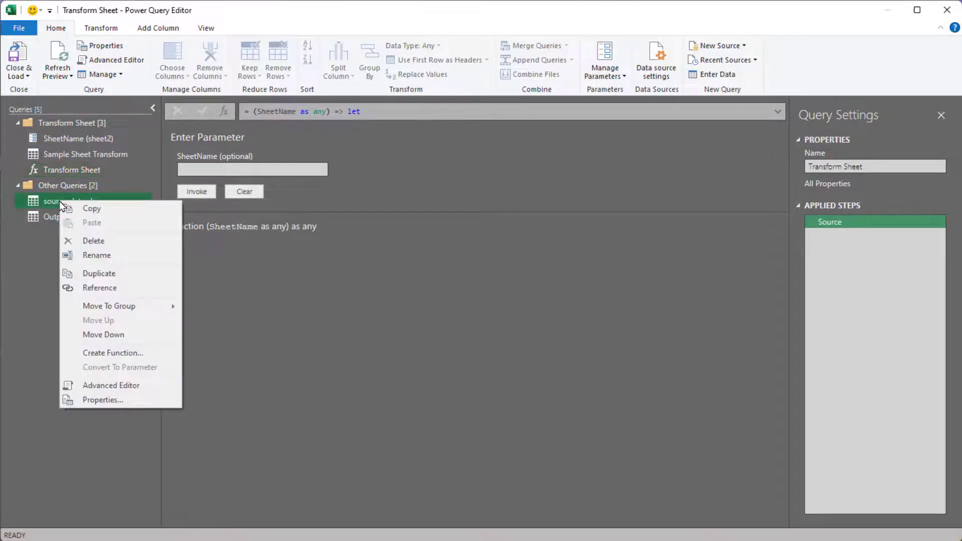
pyautogui.moveTo(126, 309)
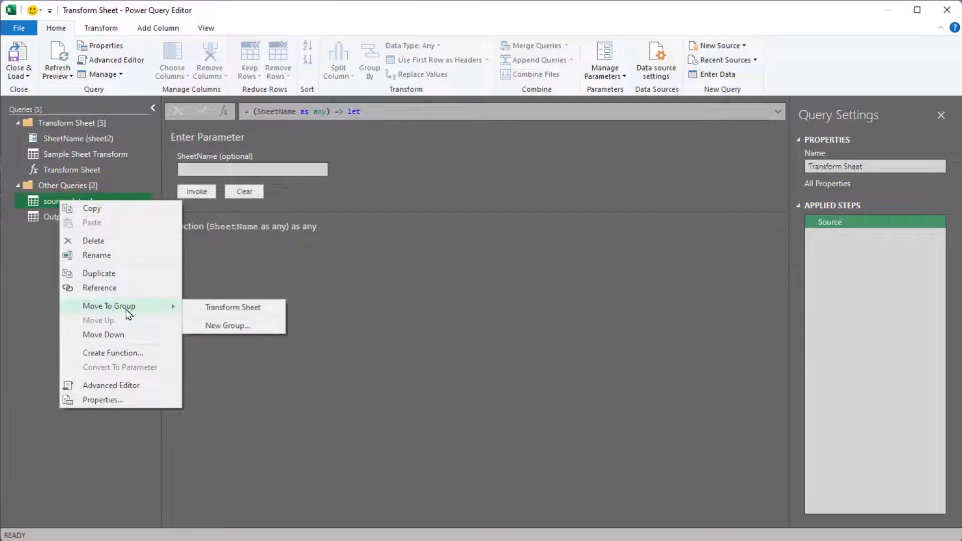
pyautogui.click(217, 327)
pyautogui.write('Raw Data Connections')
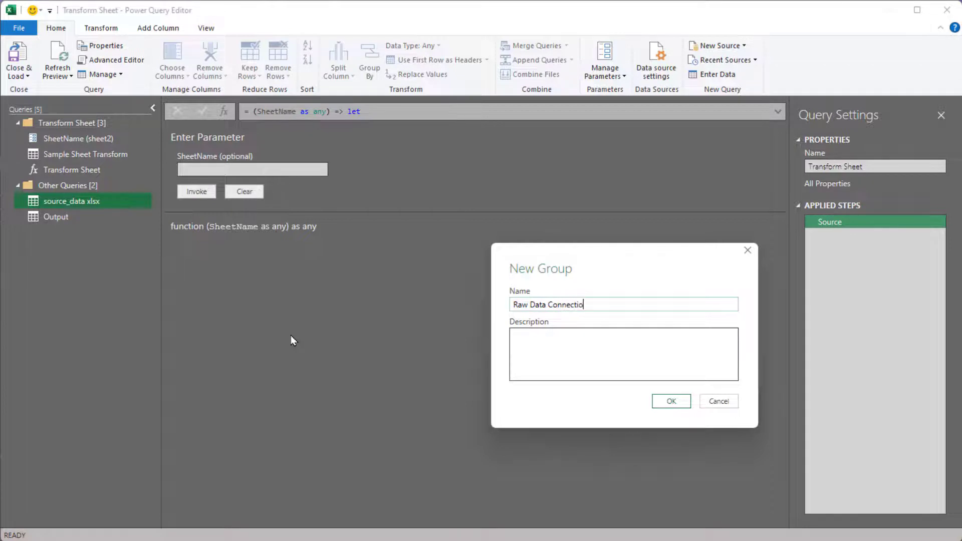
pyautogui.press('Return')
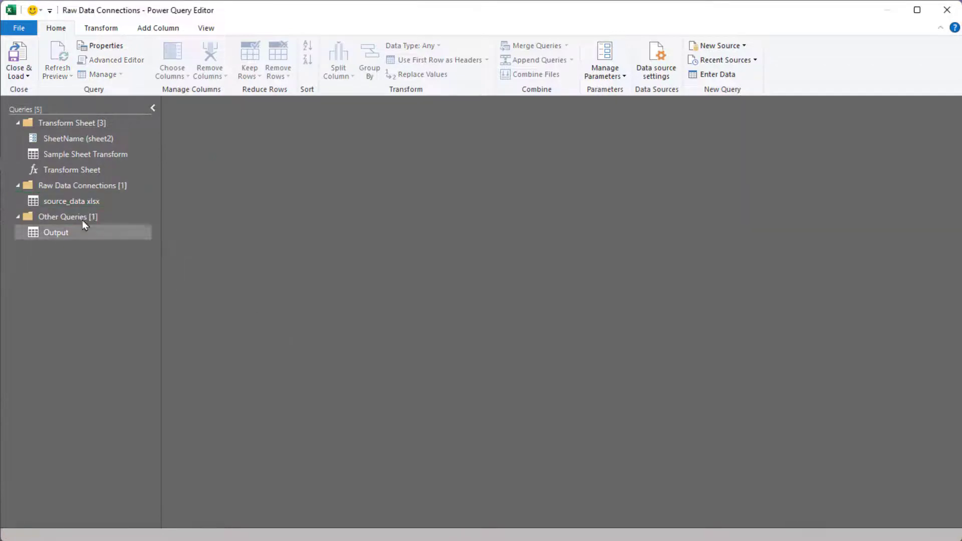
# Move Output into a new 'Data Model' group and drag that group to the top
pyautogui.rightClick(52, 231)
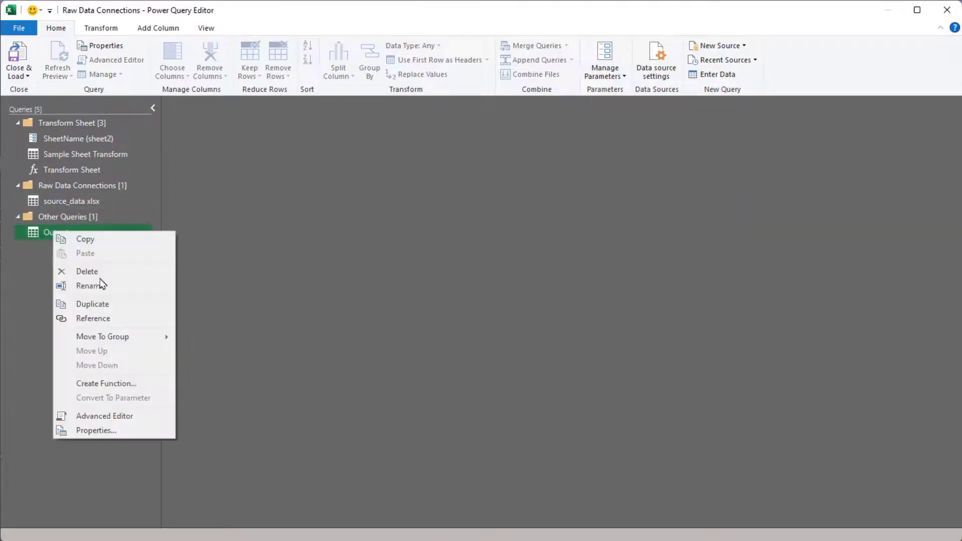
pyautogui.moveTo(102, 336)
pyautogui.click(220, 370)
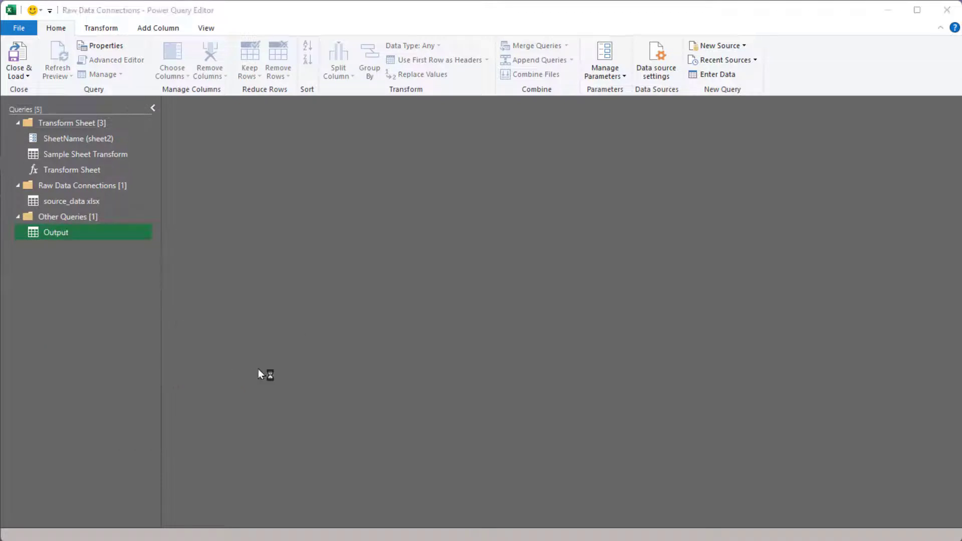
pyautogui.write('Date Ma')
pyautogui.press('BackSpace')
pyautogui.press('BackSpace')
pyautogui.press('BackSpace')
pyautogui.write('Model')
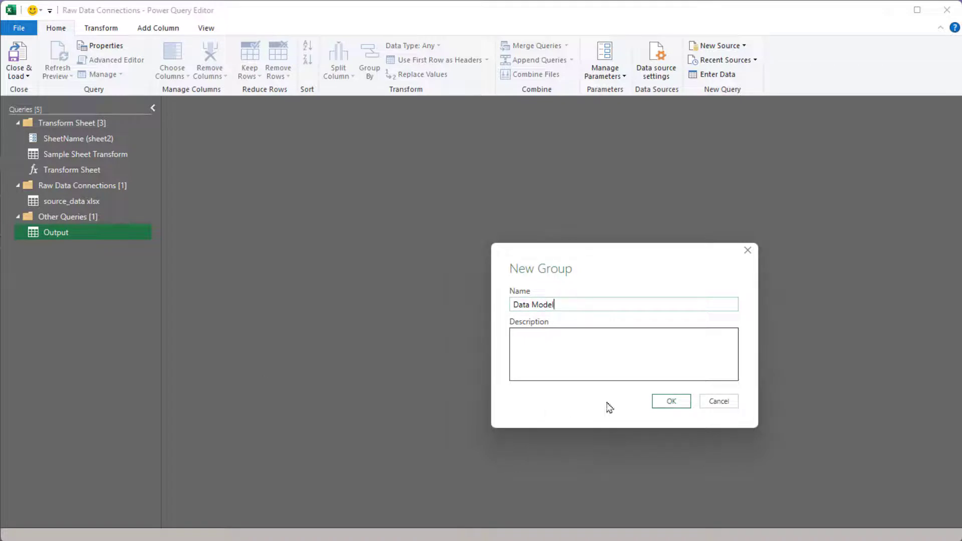
pyautogui.click(672, 401)
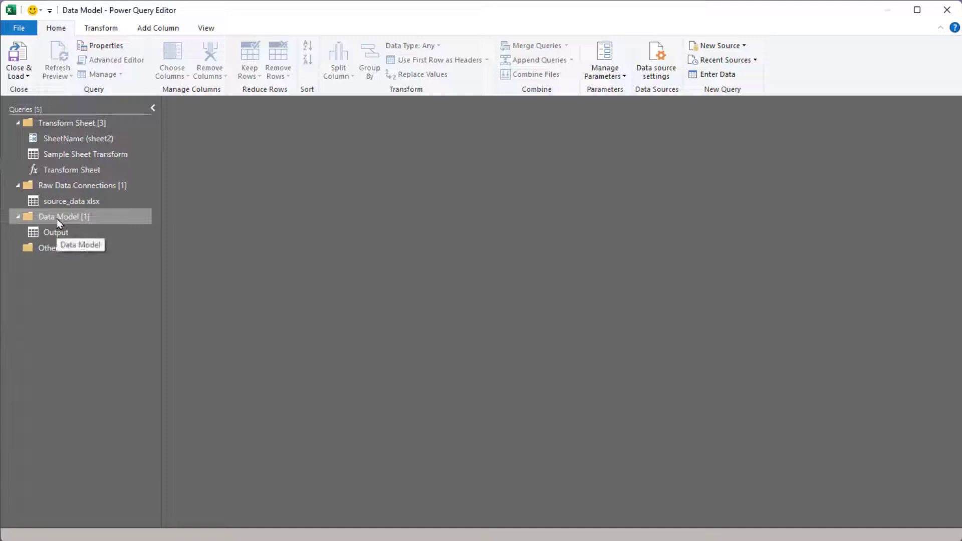
pyautogui.moveTo(56, 218); pyautogui.dragTo(55, 123)
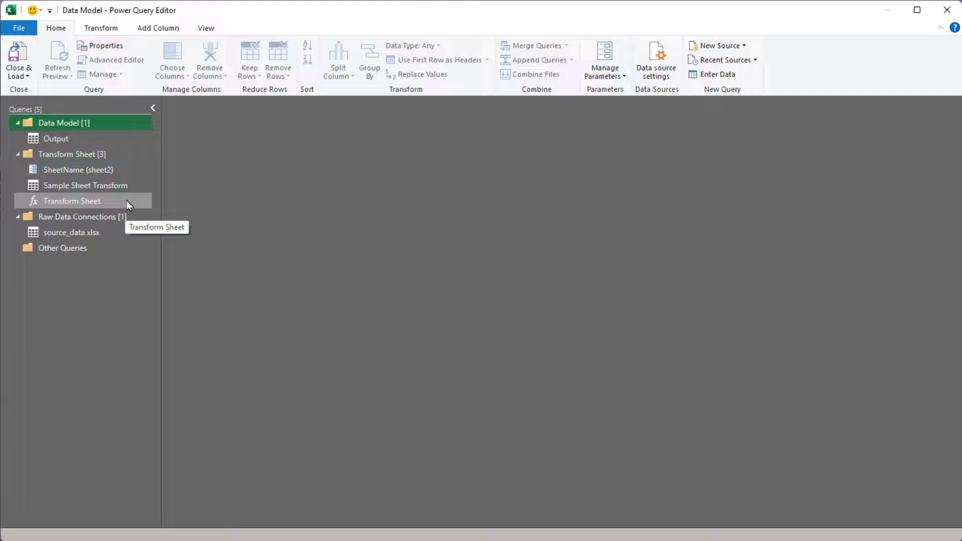
# On Output, invoke the Transform Sheet custom function, passing the Name column as SheetName
pyautogui.click(73, 145)
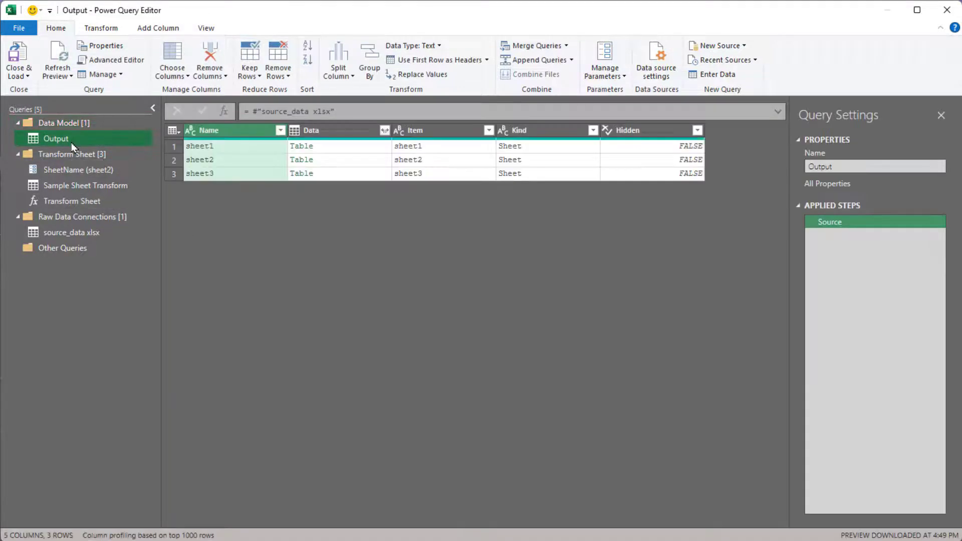
pyautogui.click(157, 29)
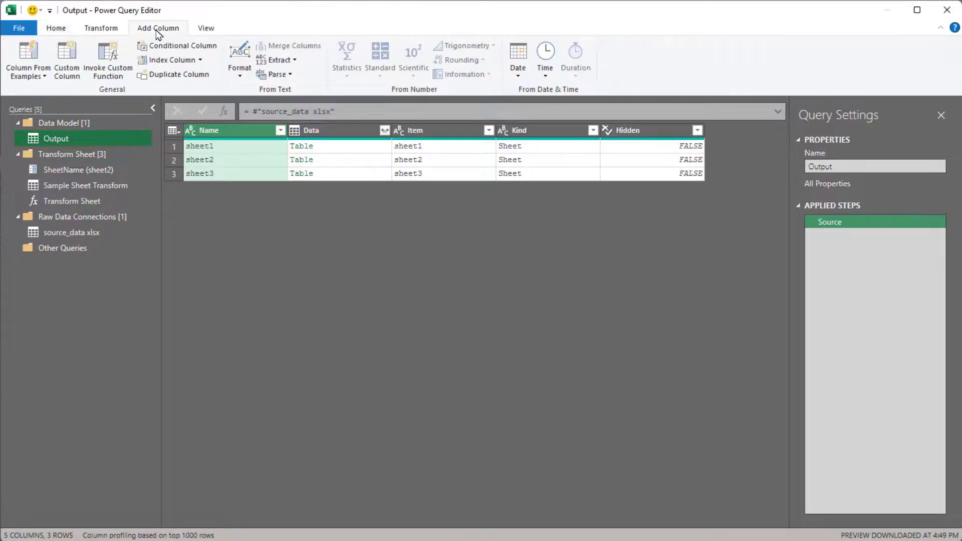
pyautogui.click(110, 71)
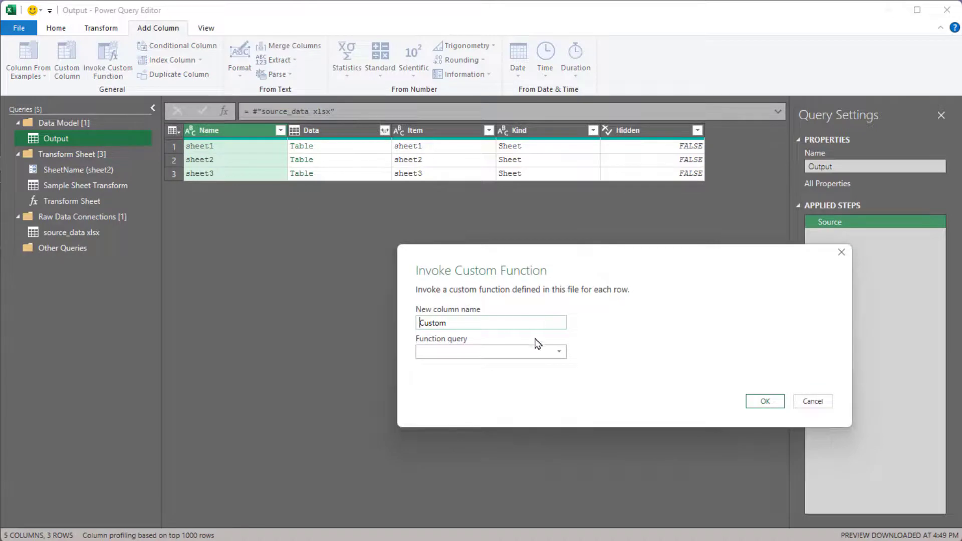
pyautogui.click(561, 354)
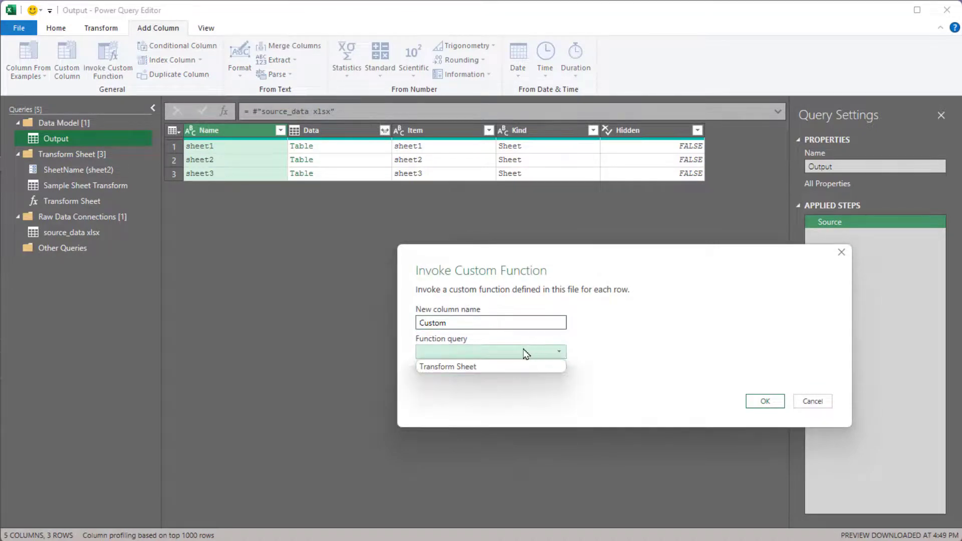
pyautogui.click(490, 370)
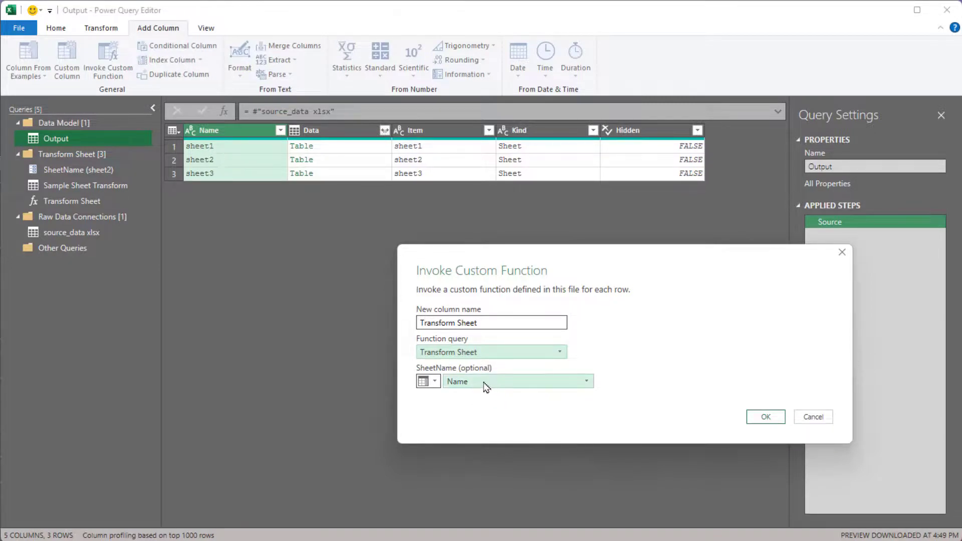
pyautogui.click(763, 418)
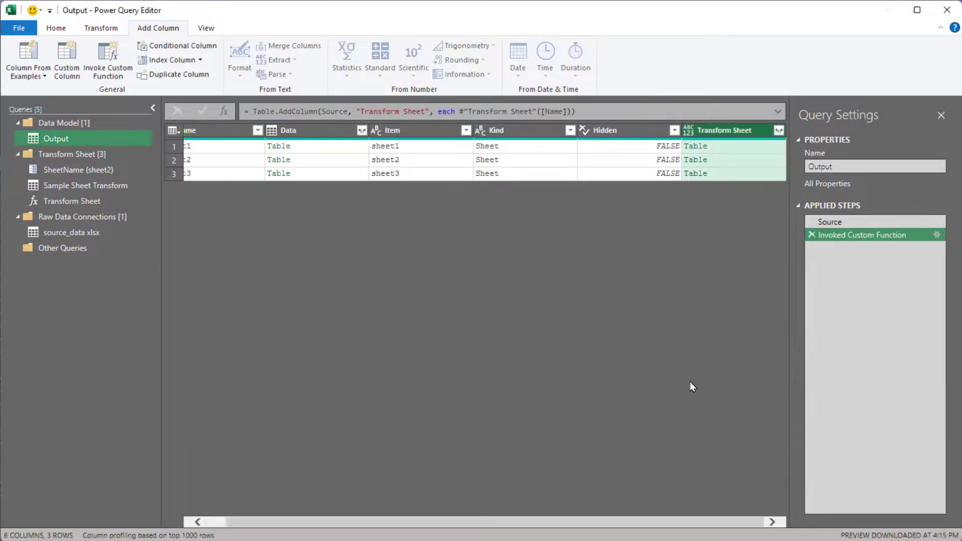
pyautogui.click(731, 152)
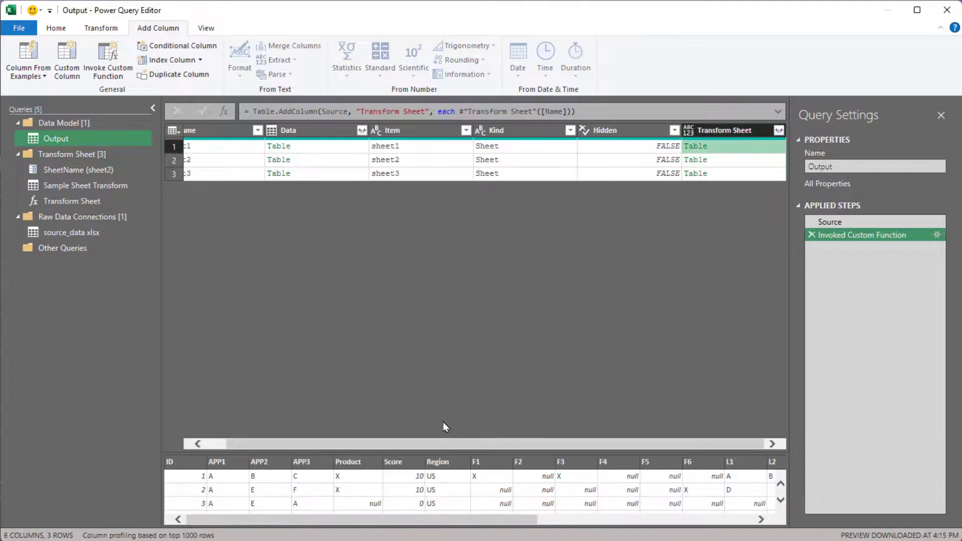
pyautogui.moveTo(443, 453); pyautogui.dragTo(448, 238)
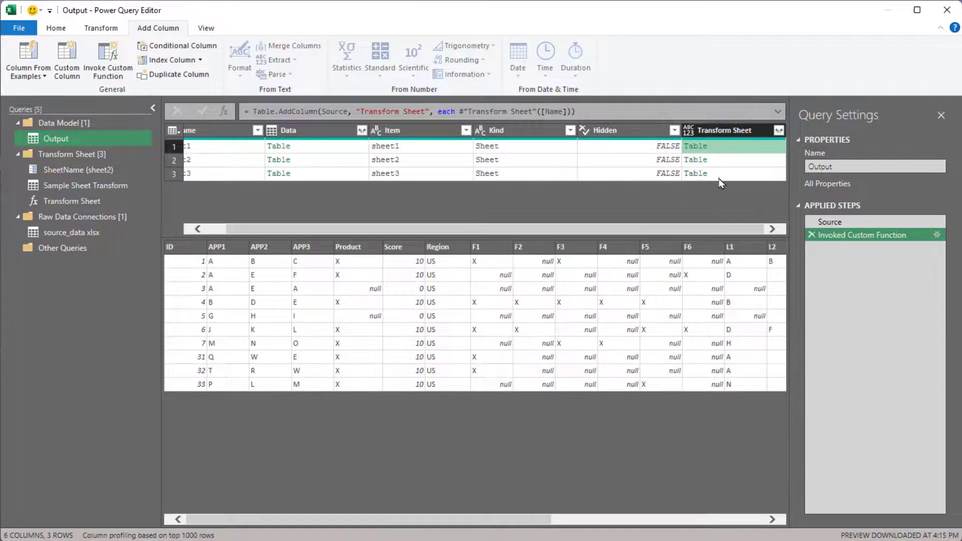
pyautogui.click(733, 164)
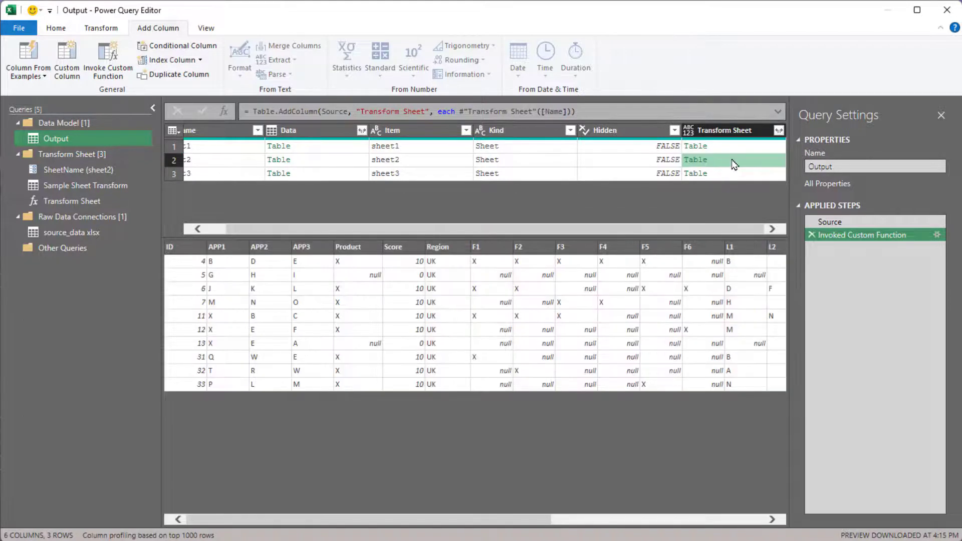
pyautogui.click(736, 178)
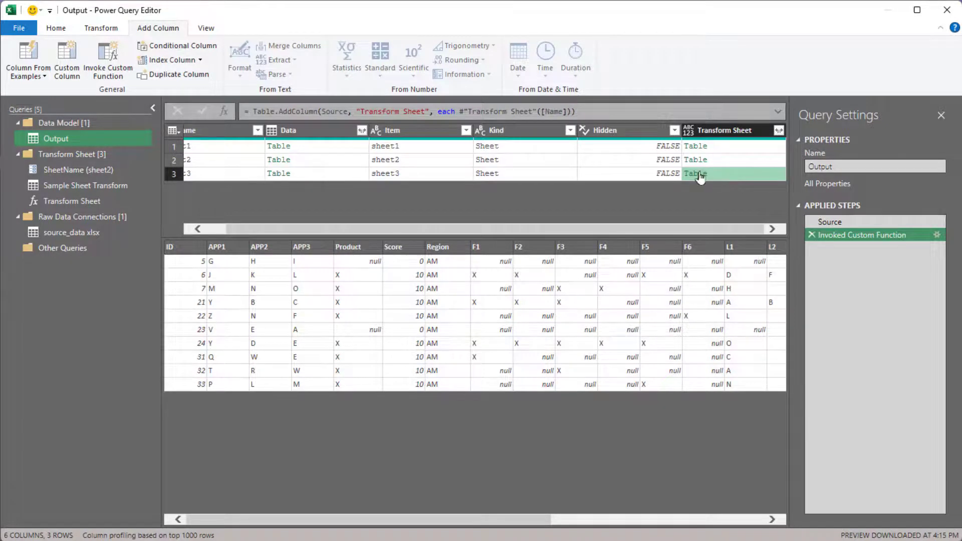
# Keep only the Transform Sheet column, expand all its columns without prefixes, and detect data types
pyautogui.rightClick(729, 134)
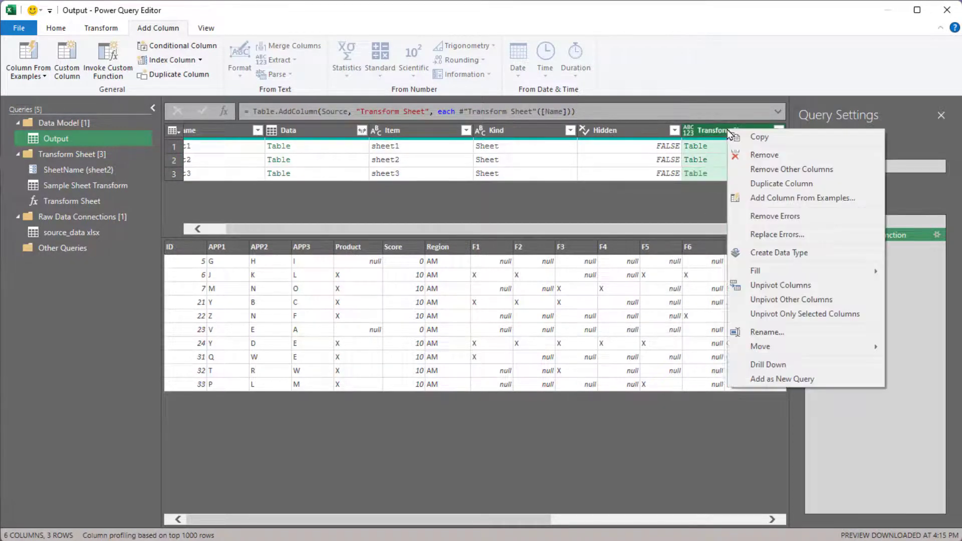
pyautogui.click(806, 170)
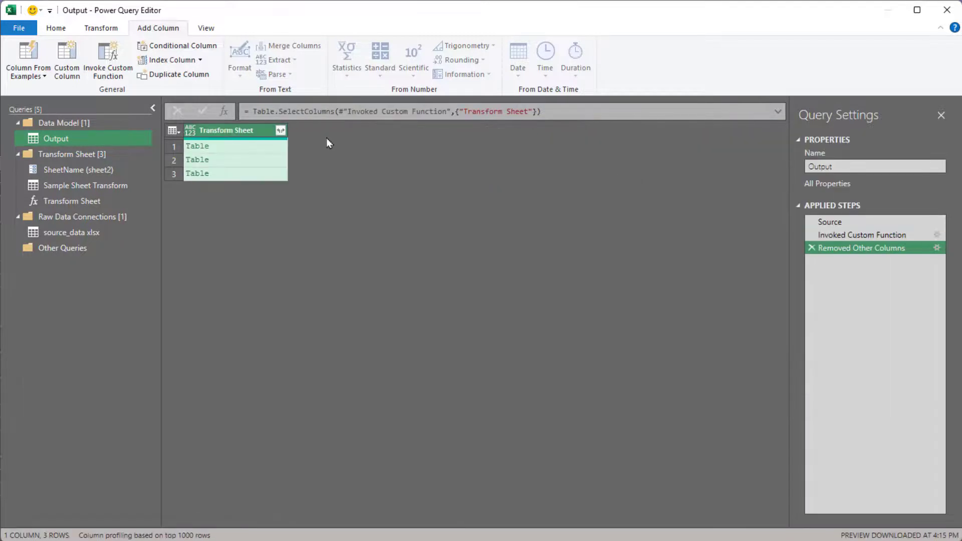
pyautogui.click(280, 130)
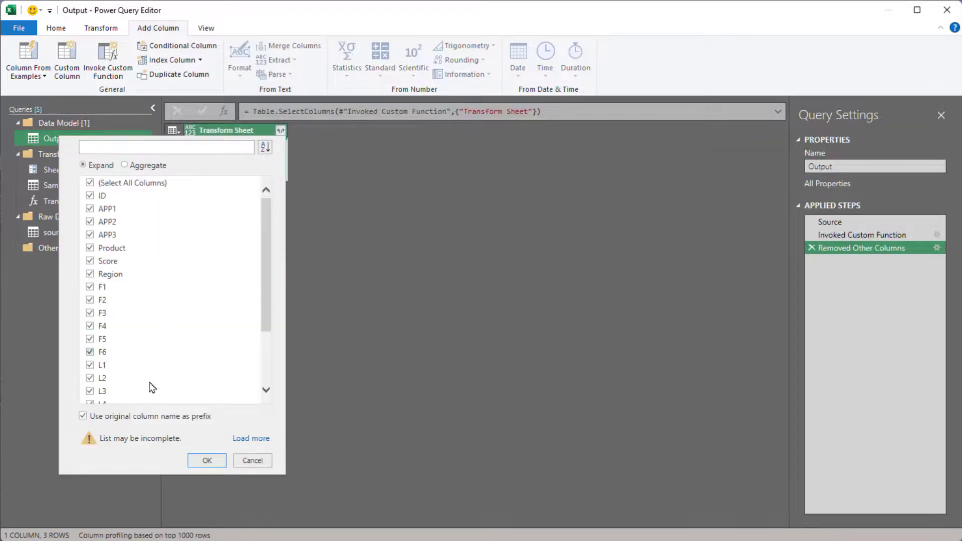
pyautogui.click(251, 438)
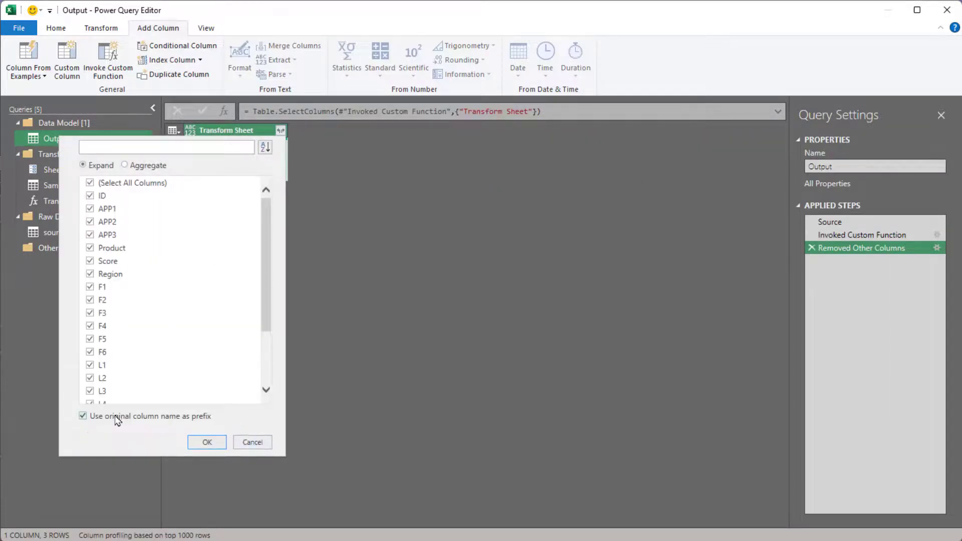
pyautogui.click(83, 416)
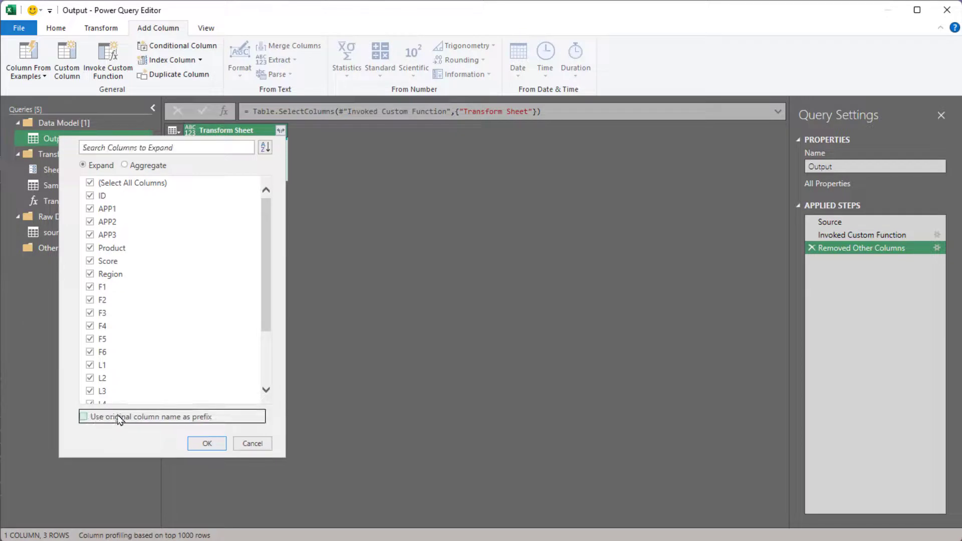
pyautogui.click(207, 444)
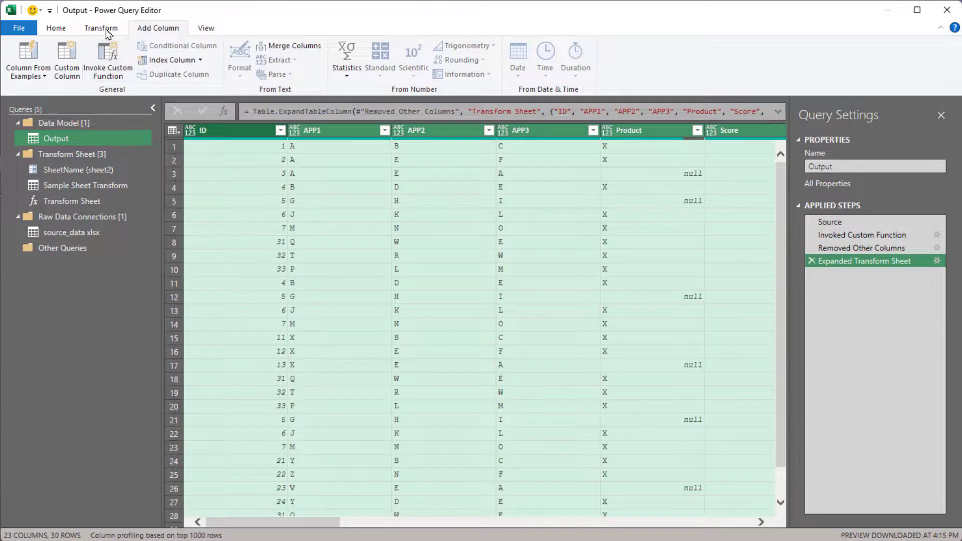
pyautogui.click(106, 31)
pyautogui.click(192, 59)
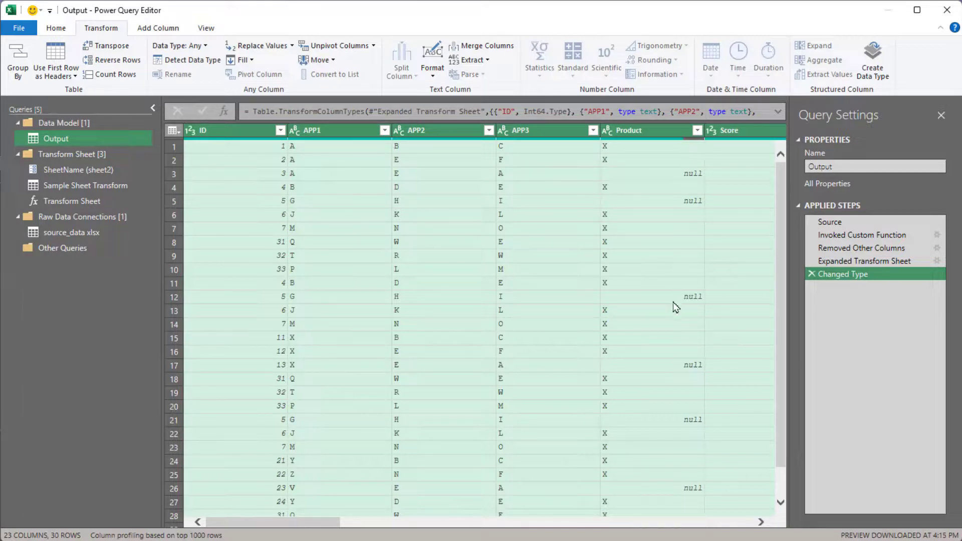
# Filter Sample Sheet Transform's Product column to exclude (null), keeping only Product X
pyautogui.click(107, 189)
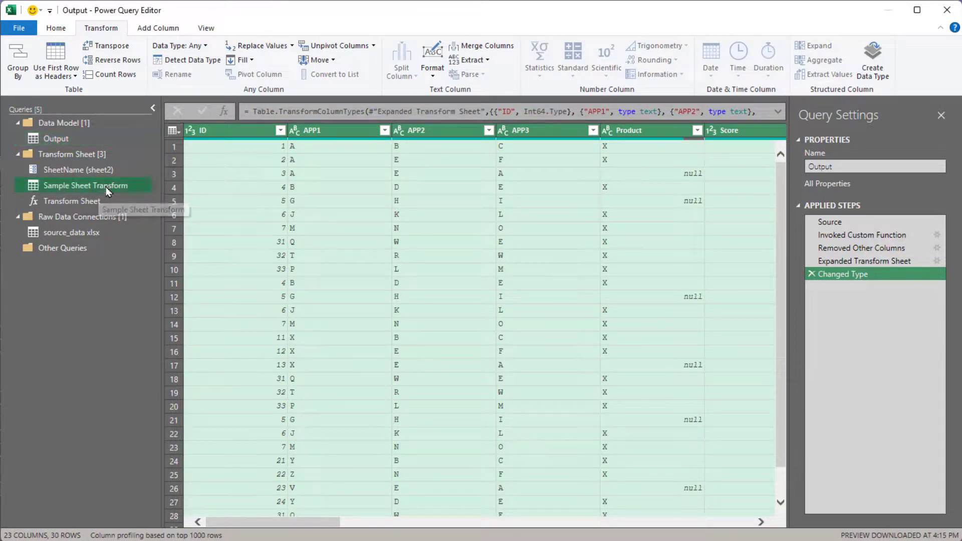
pyautogui.click(697, 130)
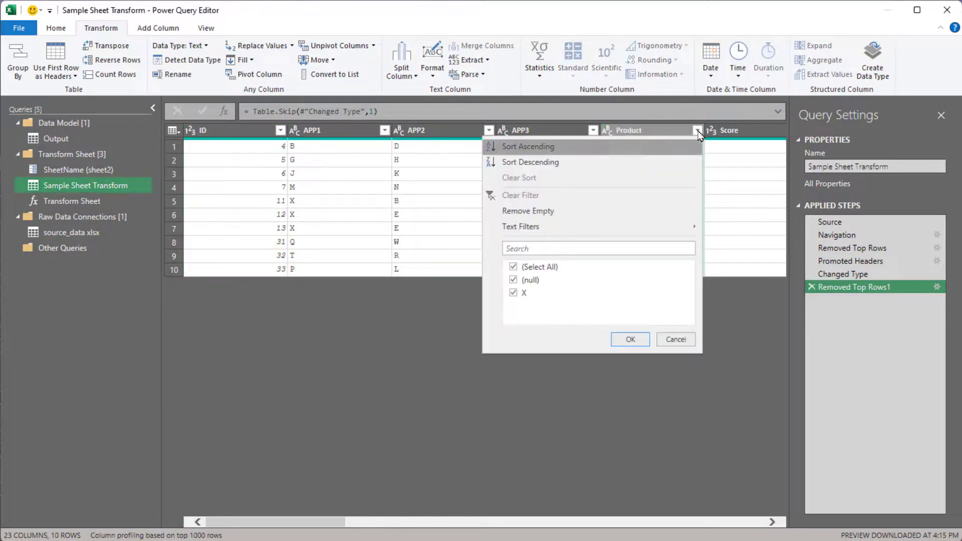
pyautogui.click(513, 280)
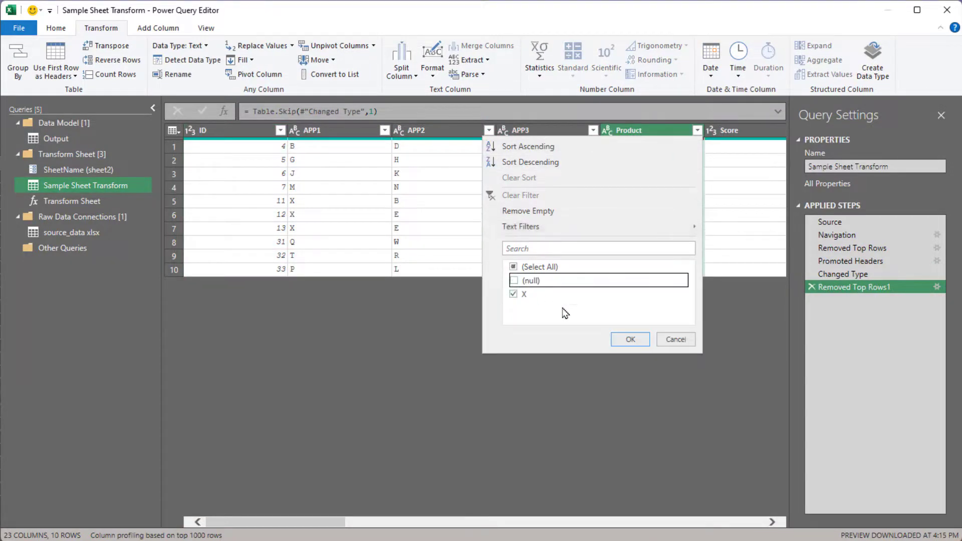
pyautogui.click(631, 339)
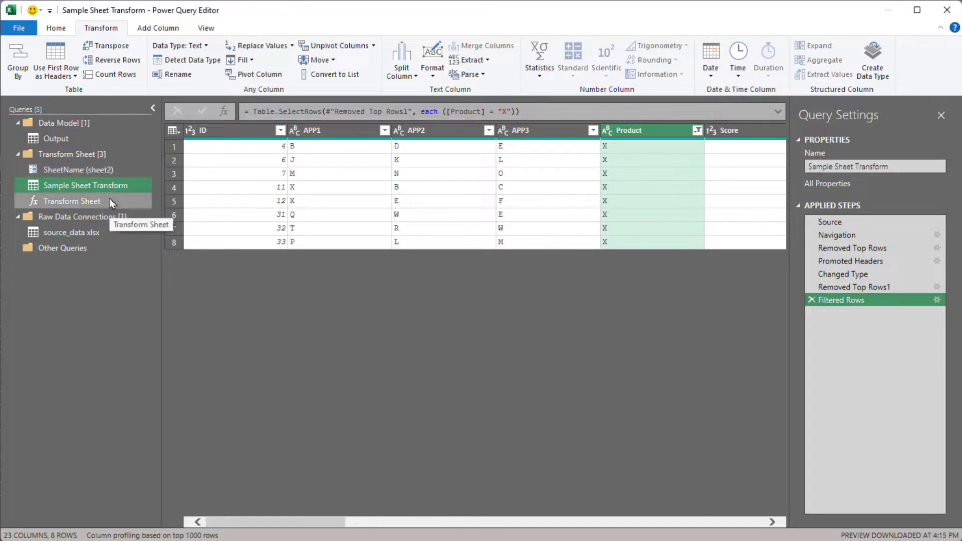
# Reset SheetName's current value to sheet1 and check Output's 24 Product X rows
pyautogui.click(69, 138)
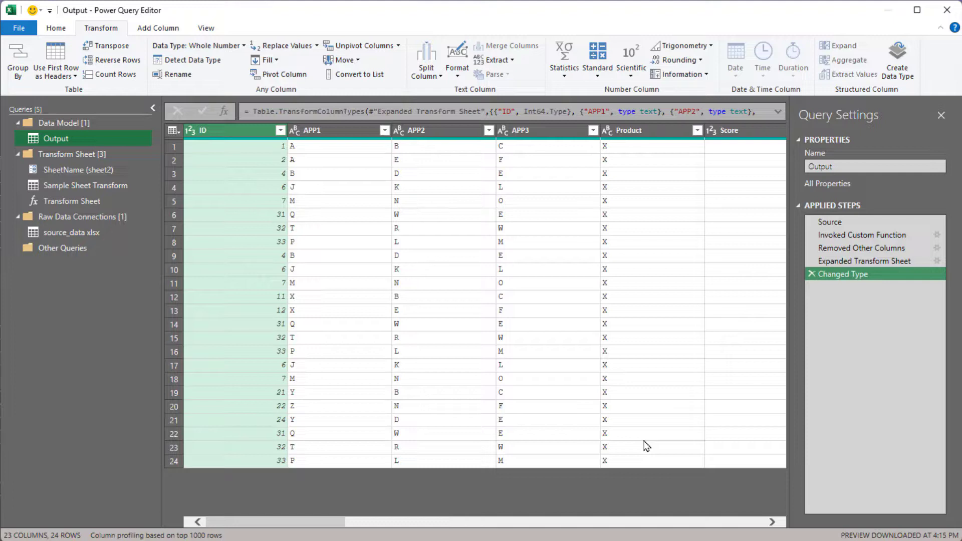
pyautogui.click(80, 170)
pyautogui.click(373, 129)
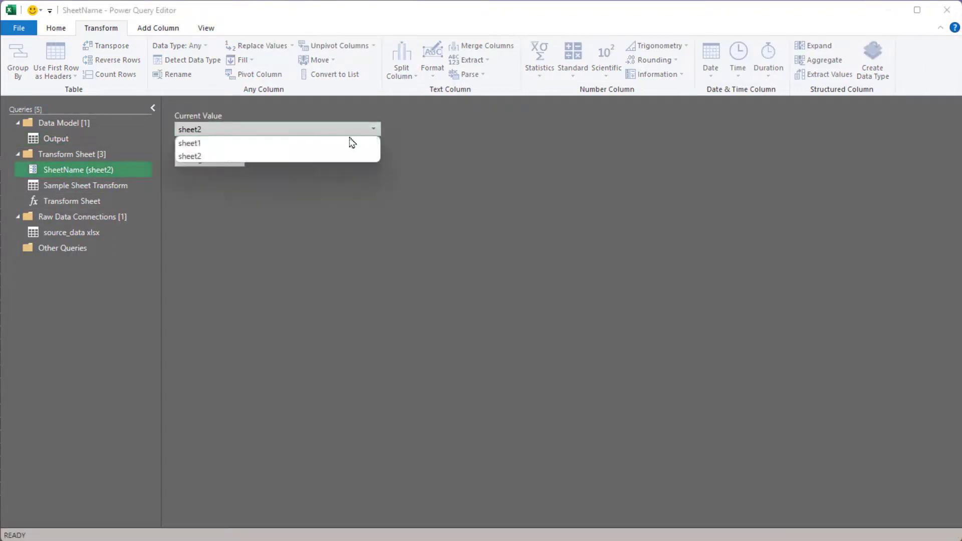
pyautogui.click(307, 143)
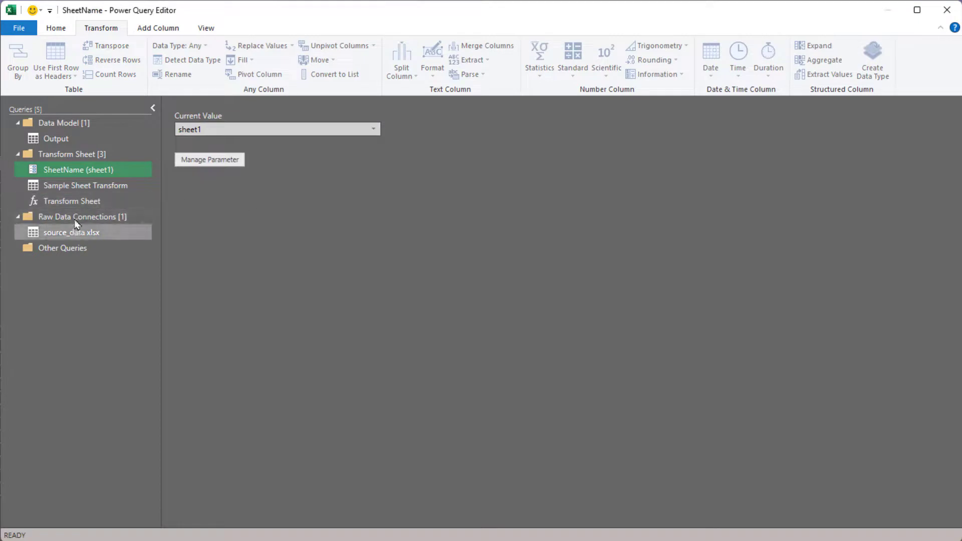
pyautogui.click(73, 137)
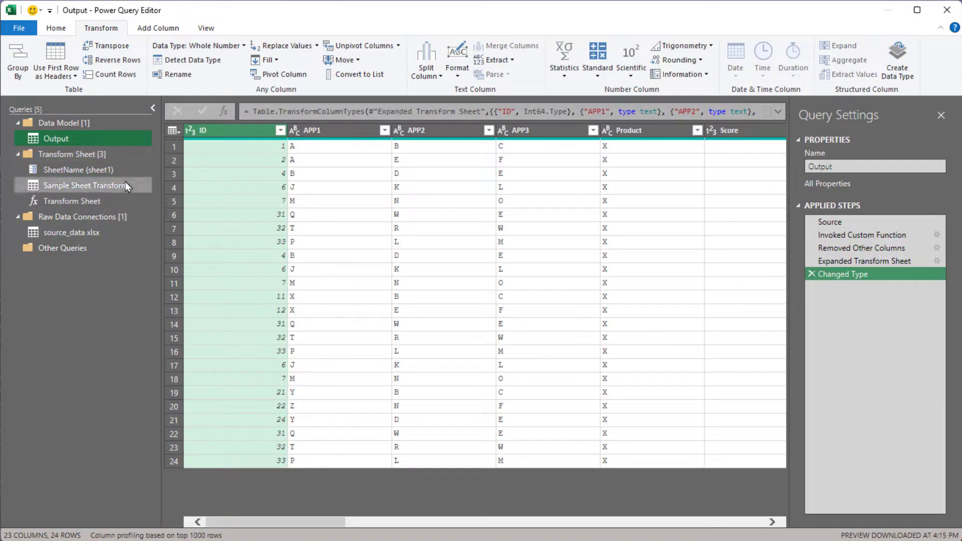
# Add sheet3 to the SheetName parameter's suggested values list
pyautogui.click(100, 170)
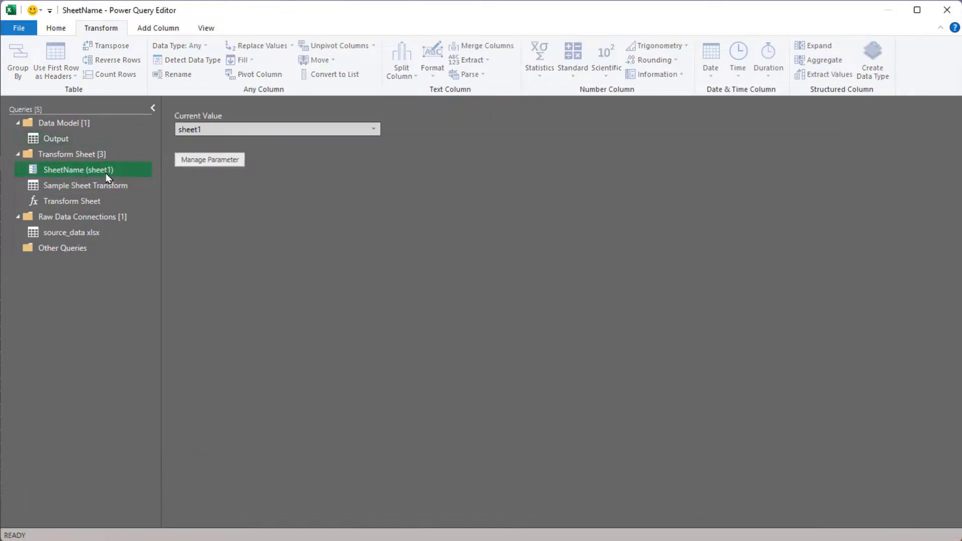
pyautogui.click(220, 161)
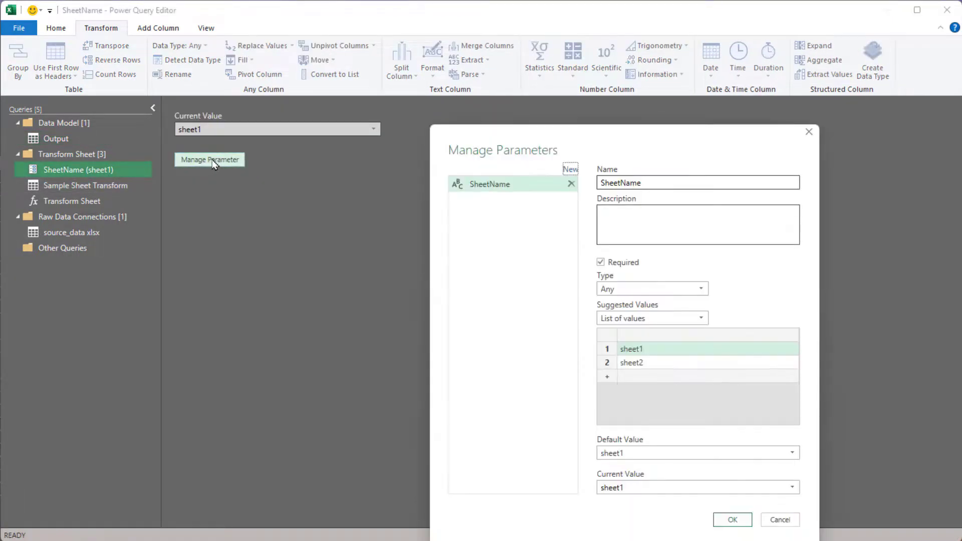
pyautogui.click(609, 377)
pyautogui.write('sheet3')
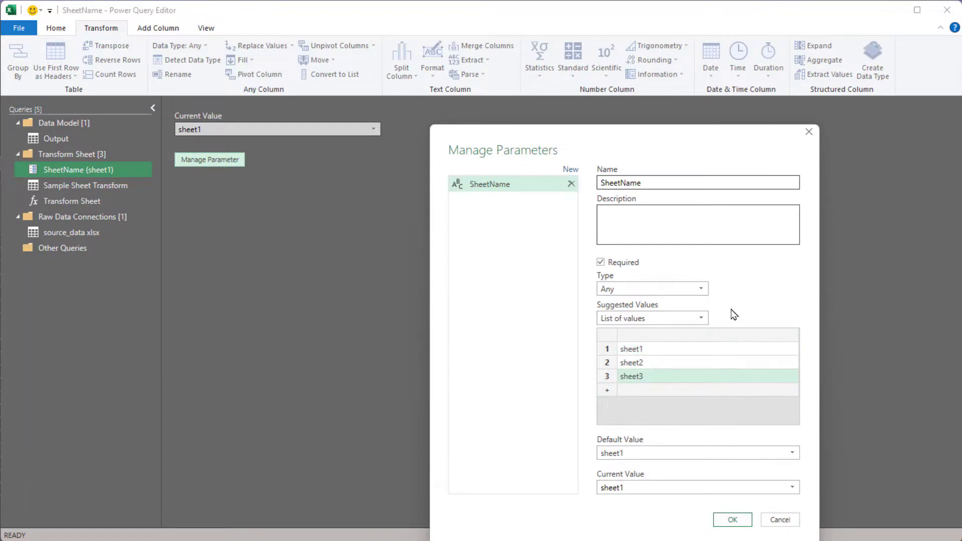
pyautogui.click(732, 520)
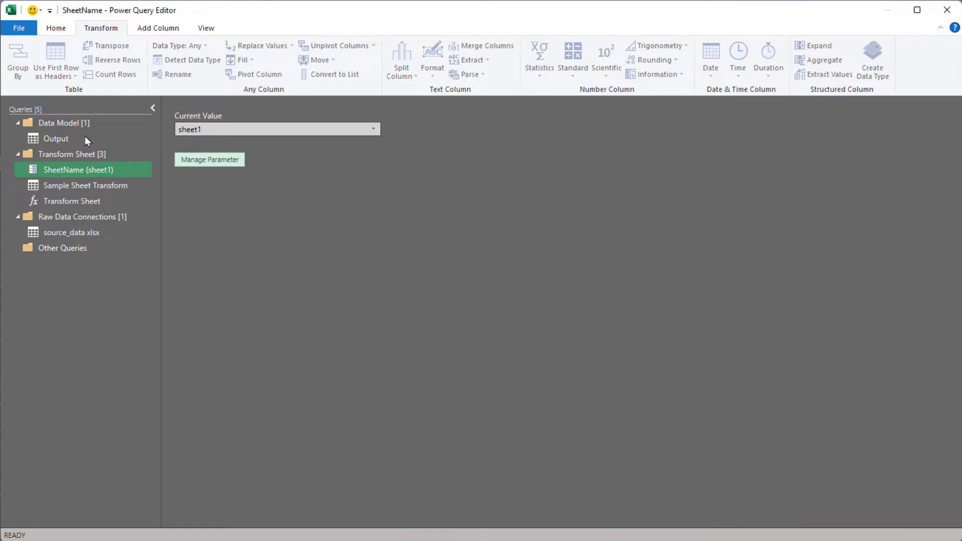
# Make sheet3 SheetName's current value and review Sample Sheet Transform's filtered rows
pyautogui.click(318, 131)
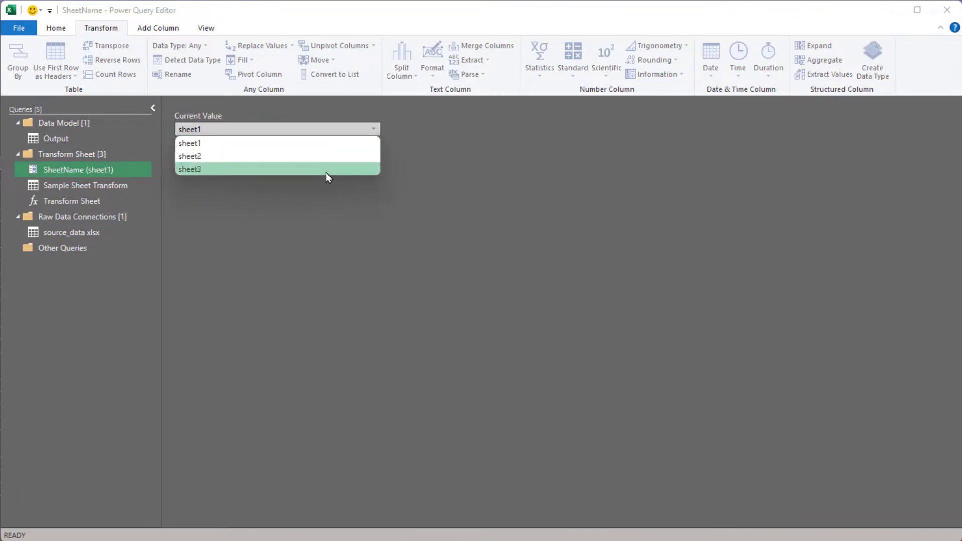
pyautogui.click(326, 172)
pyautogui.click(98, 185)
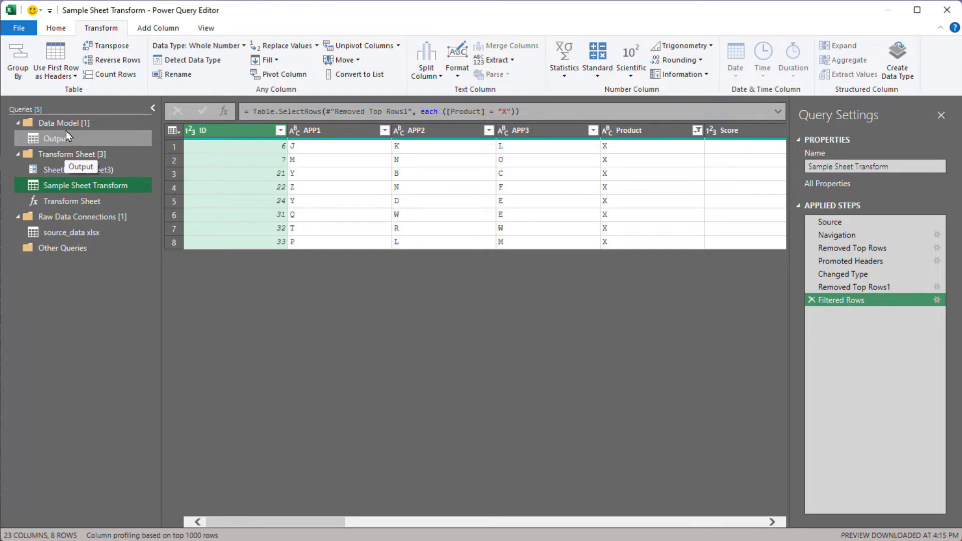
# Close the Power Query Editor, loading all five queries as connection only
pyautogui.click(52, 29)
pyautogui.click(19, 80)
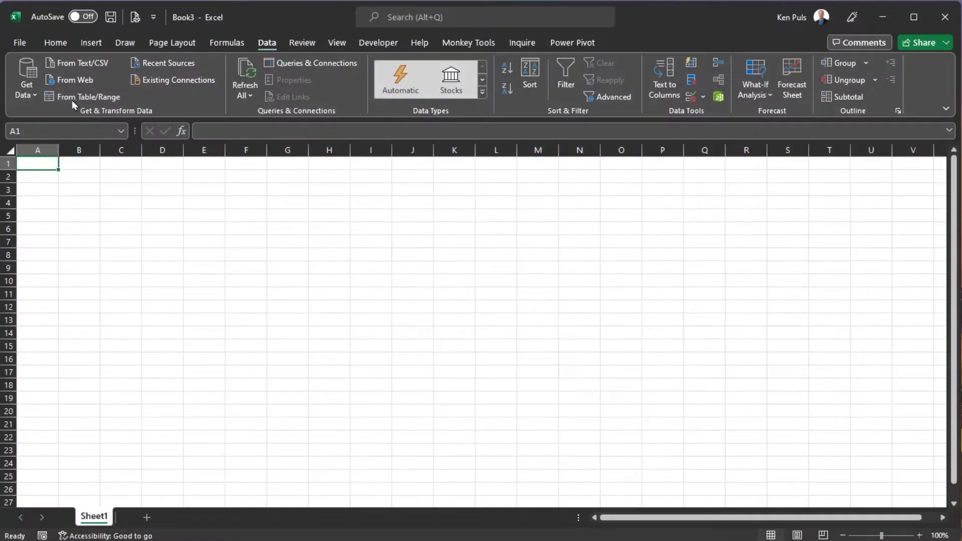
pyautogui.click(61, 104)
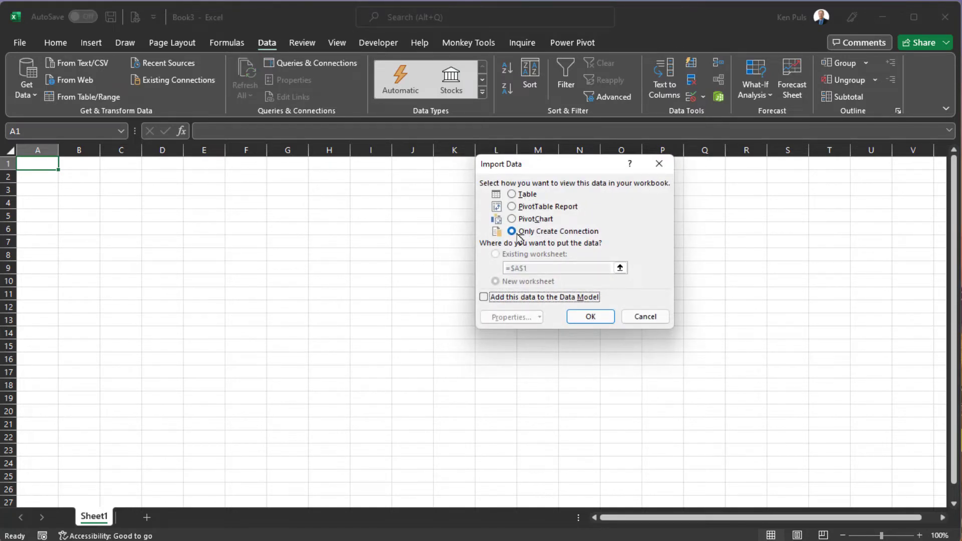
pyautogui.click(591, 317)
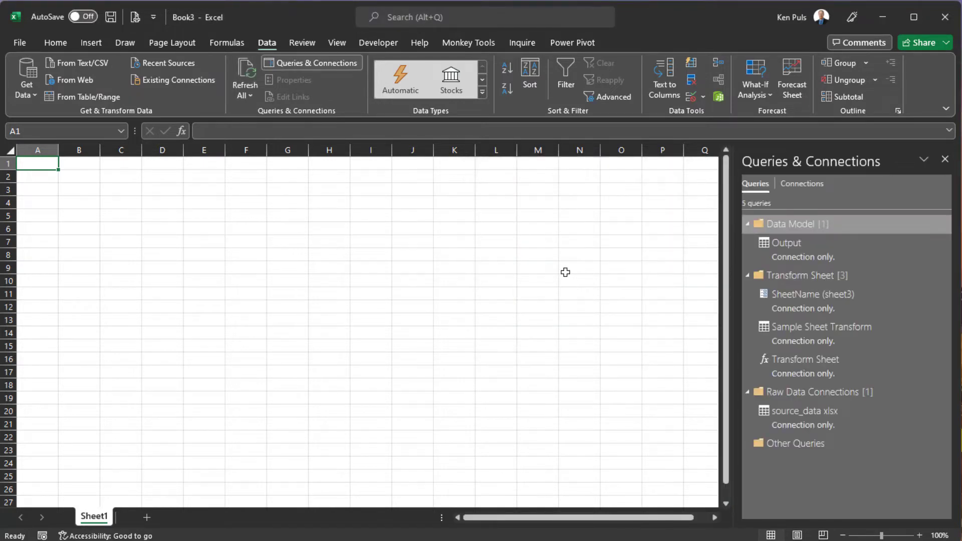
# Load the Output query as a table at $A$1 of the existing worksheet
pyautogui.rightClick(791, 256)
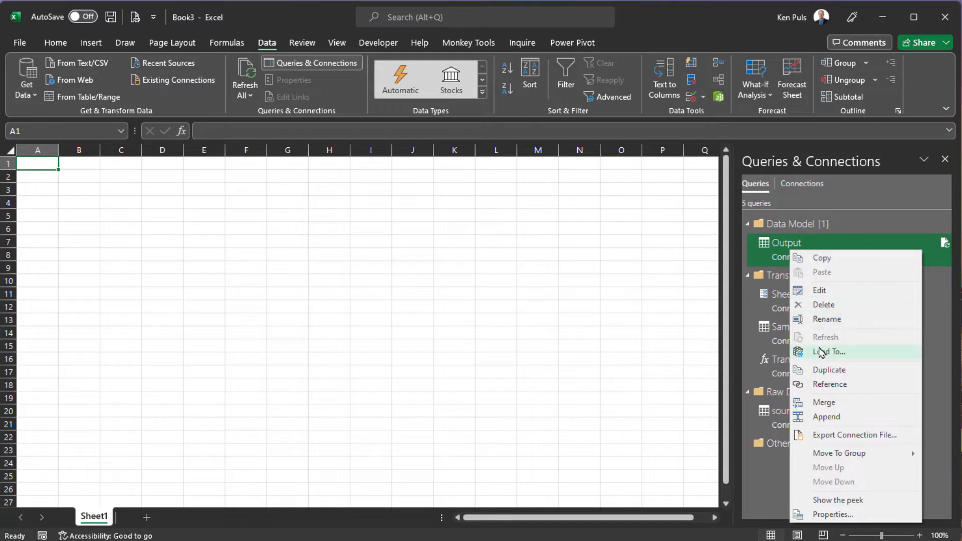
pyautogui.click(820, 352)
pyautogui.click(516, 195)
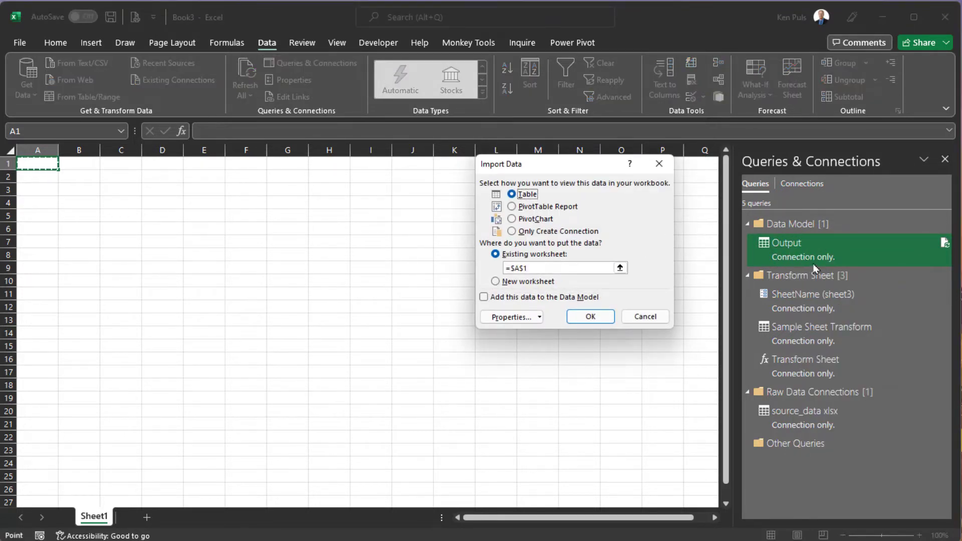
pyautogui.click(590, 316)
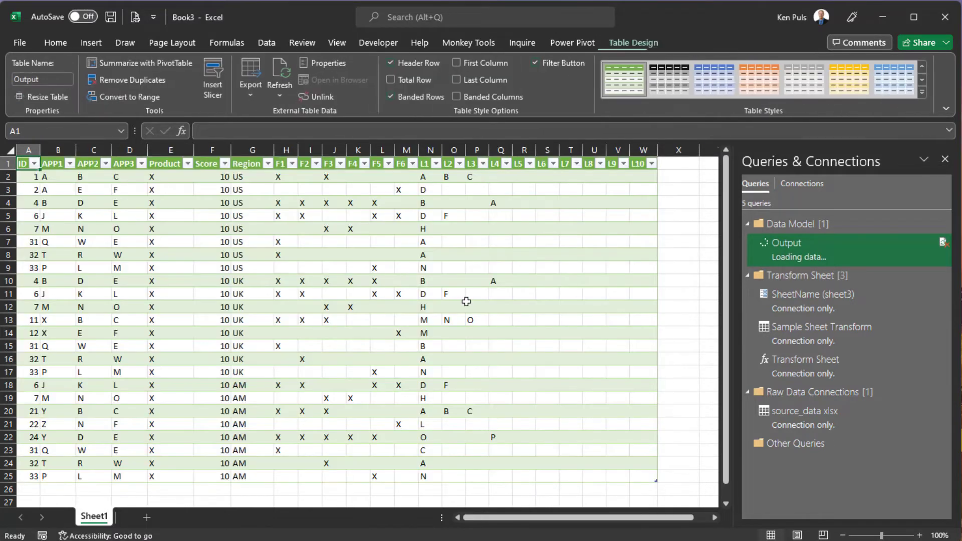